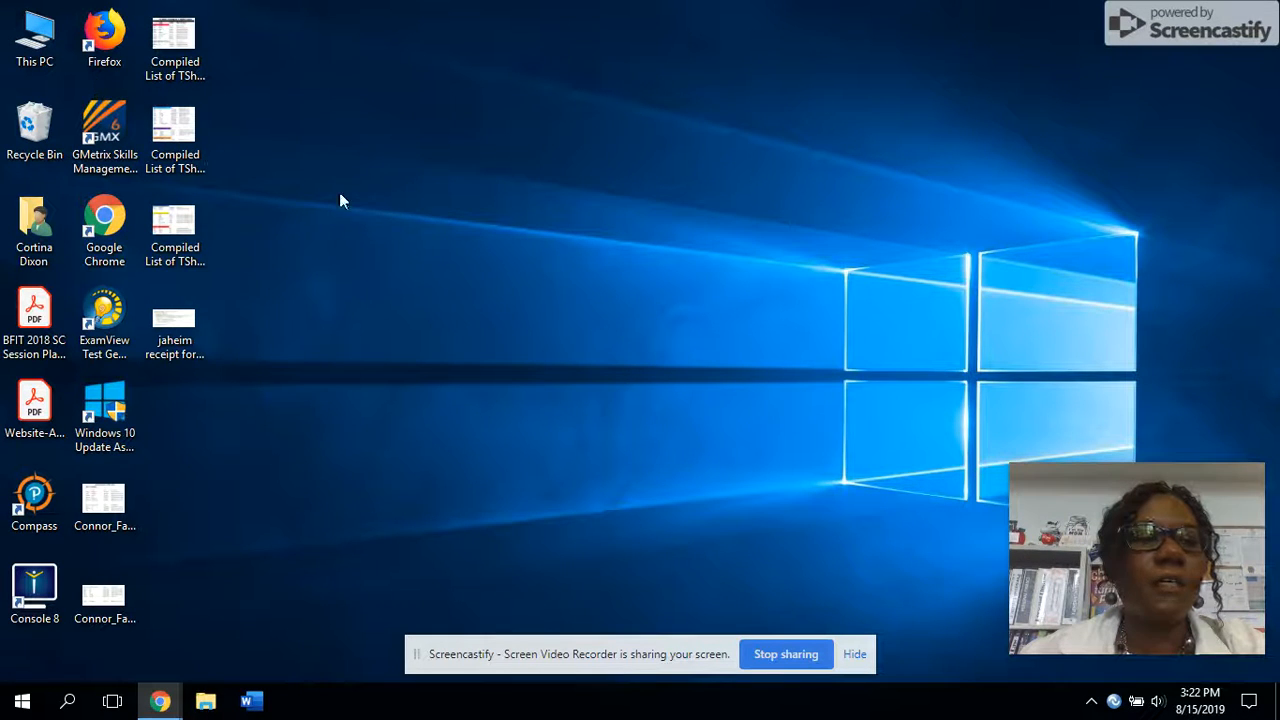
- Open the workbook 03 Contoso Potluck.xlsx from the Excel 2016 > 03 folder on the USB30FD (D:) drive
double_click(50, 45)
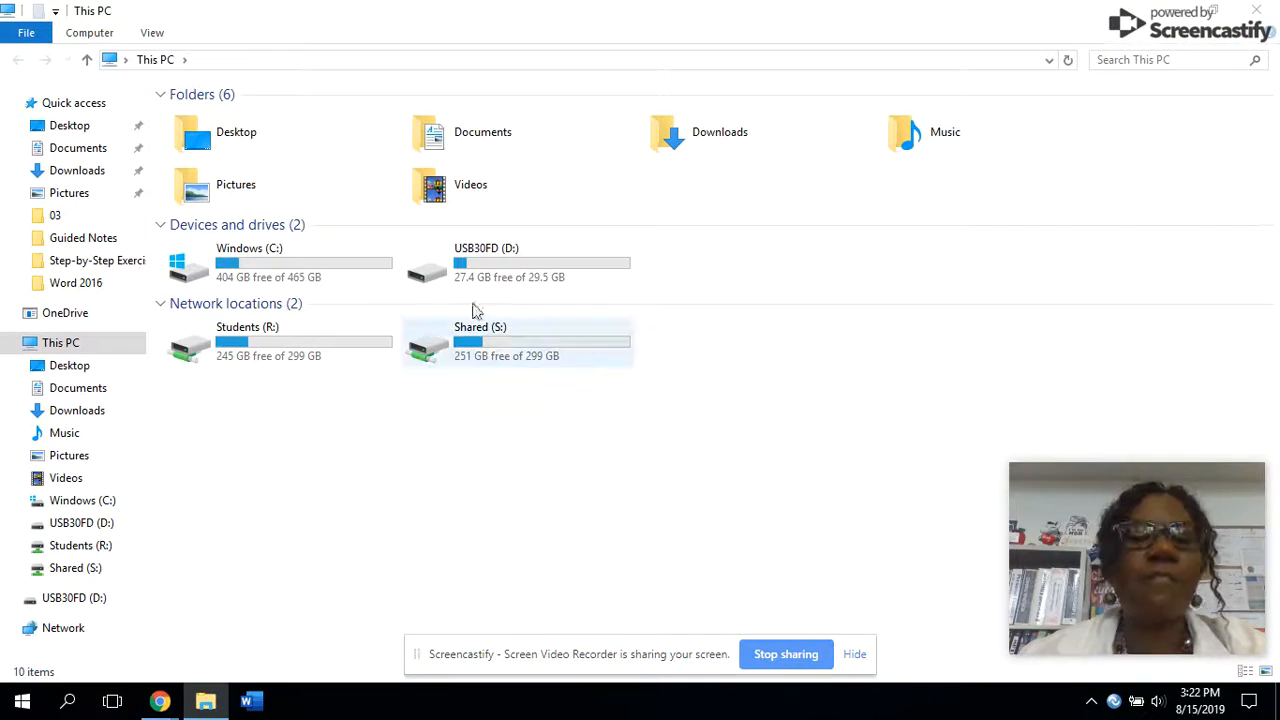
double_click(468, 265)
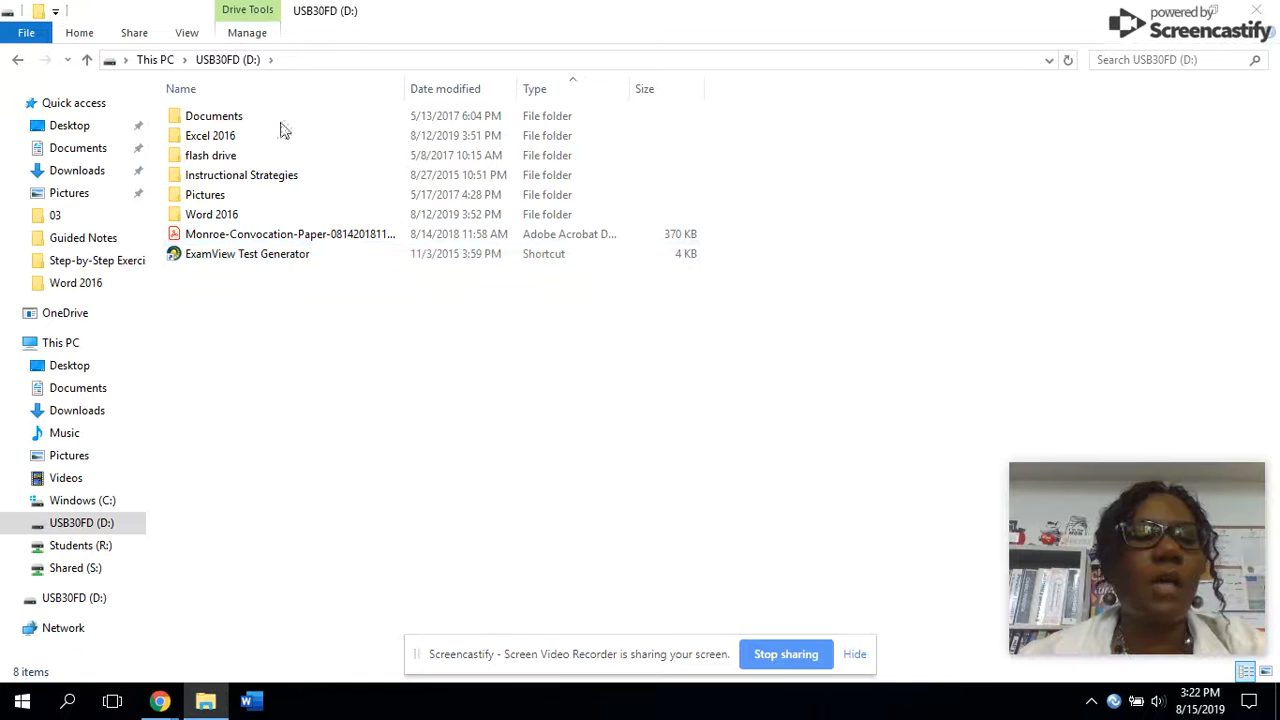
double_click(232, 138)
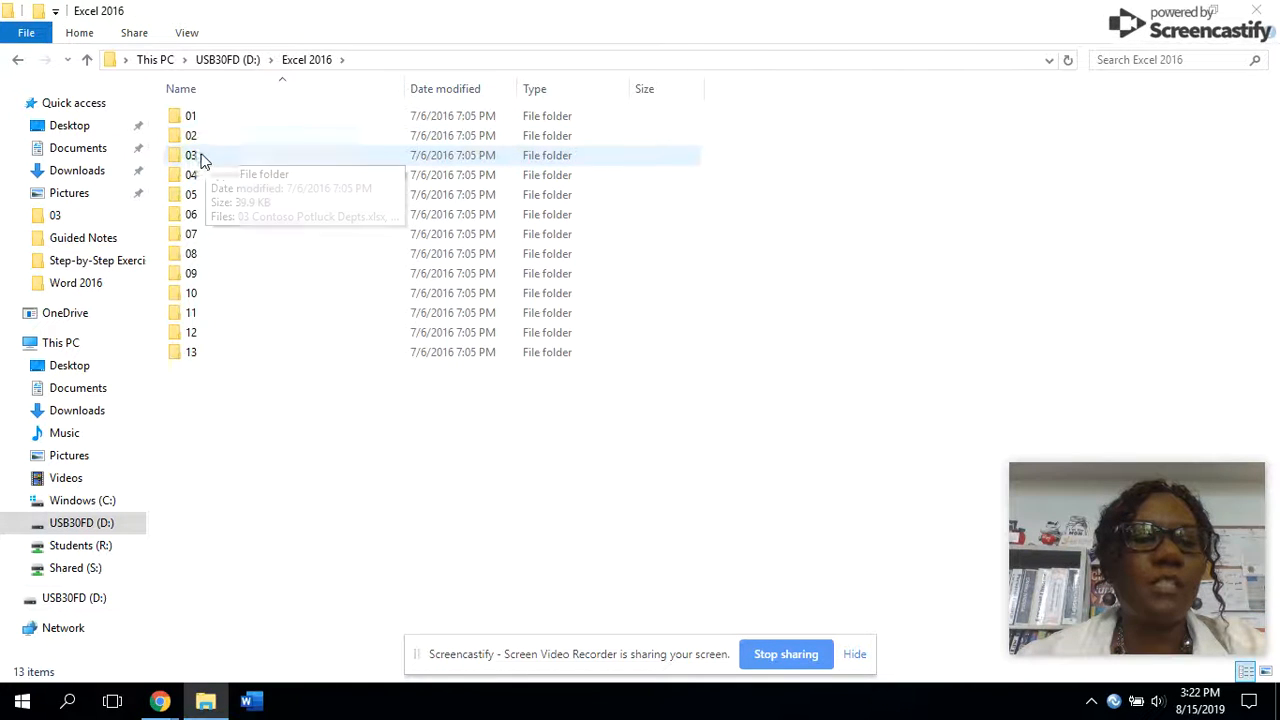
double_click(192, 158)
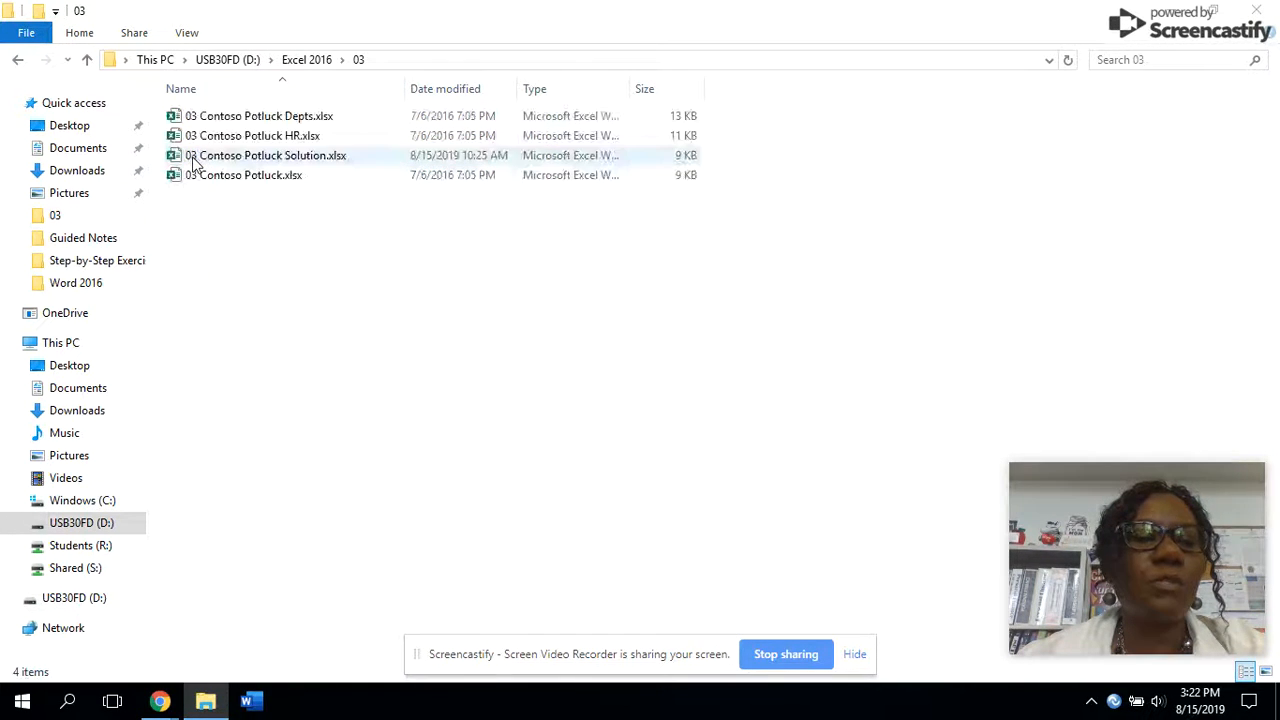
left_click(278, 183)
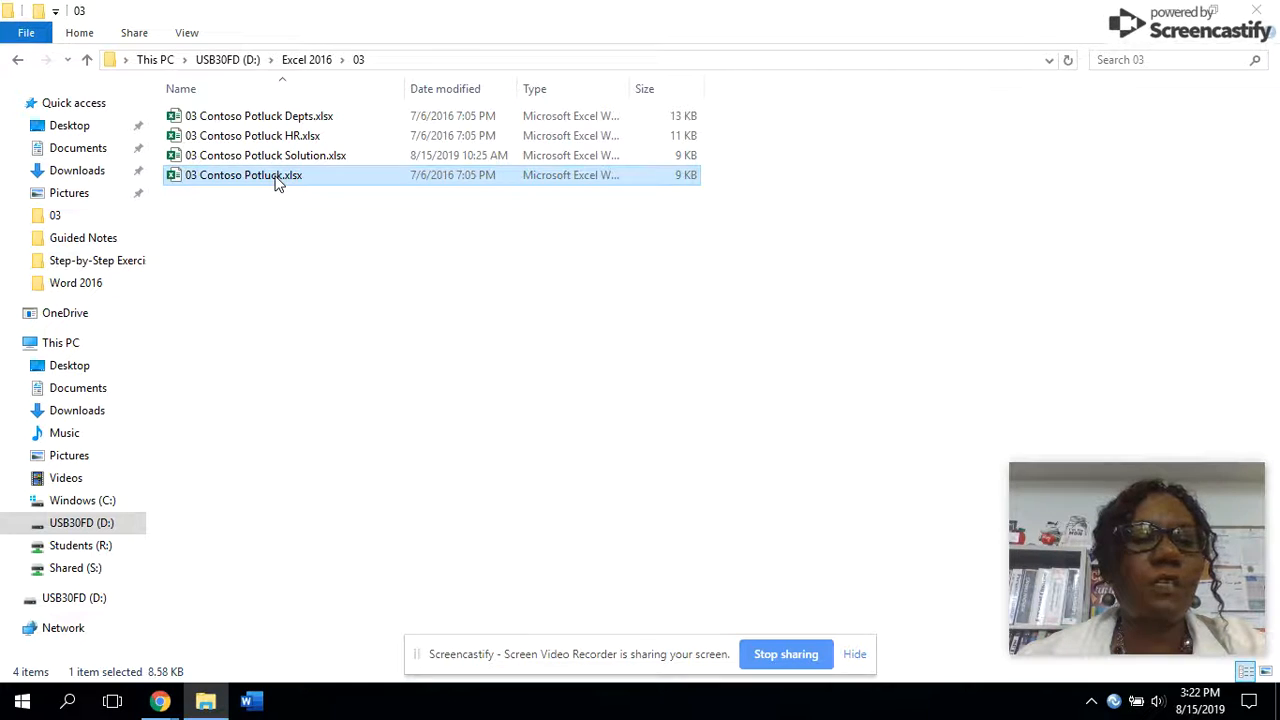
double_click(250, 182)
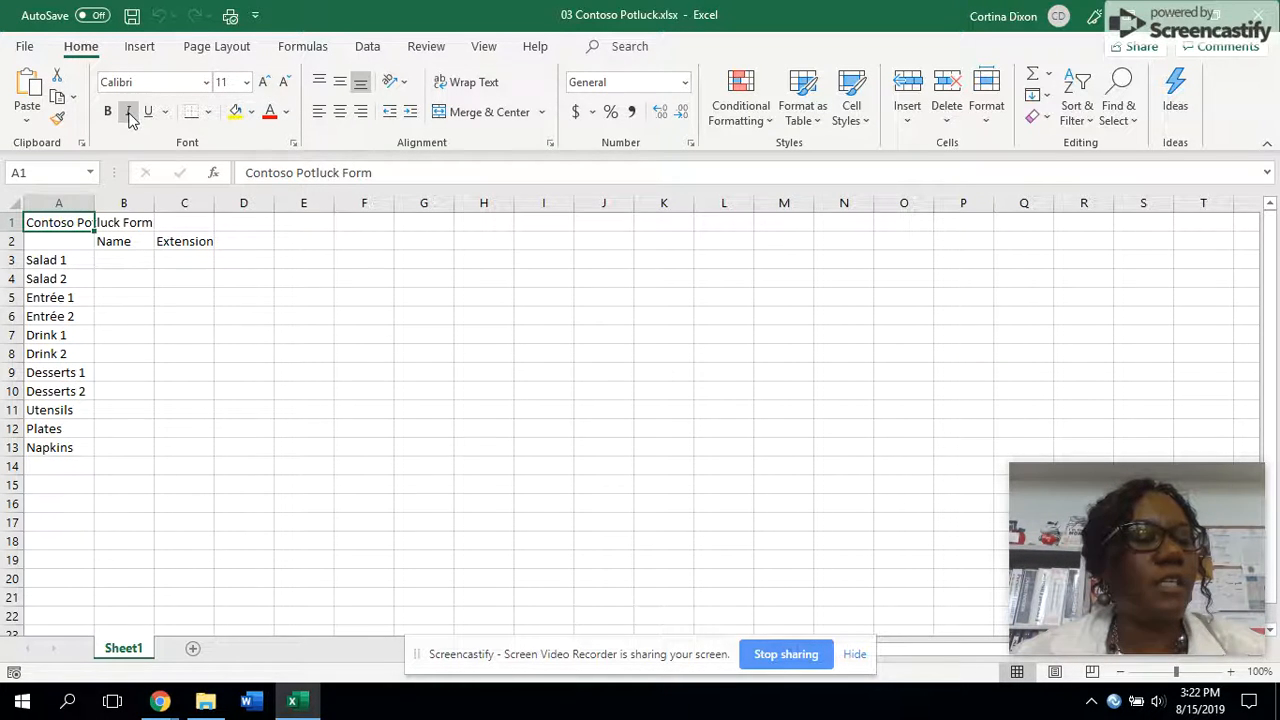
- Select cells A3 to A13 and set the print setting to Print Selection
left_click_drag(57, 262, 50, 449)
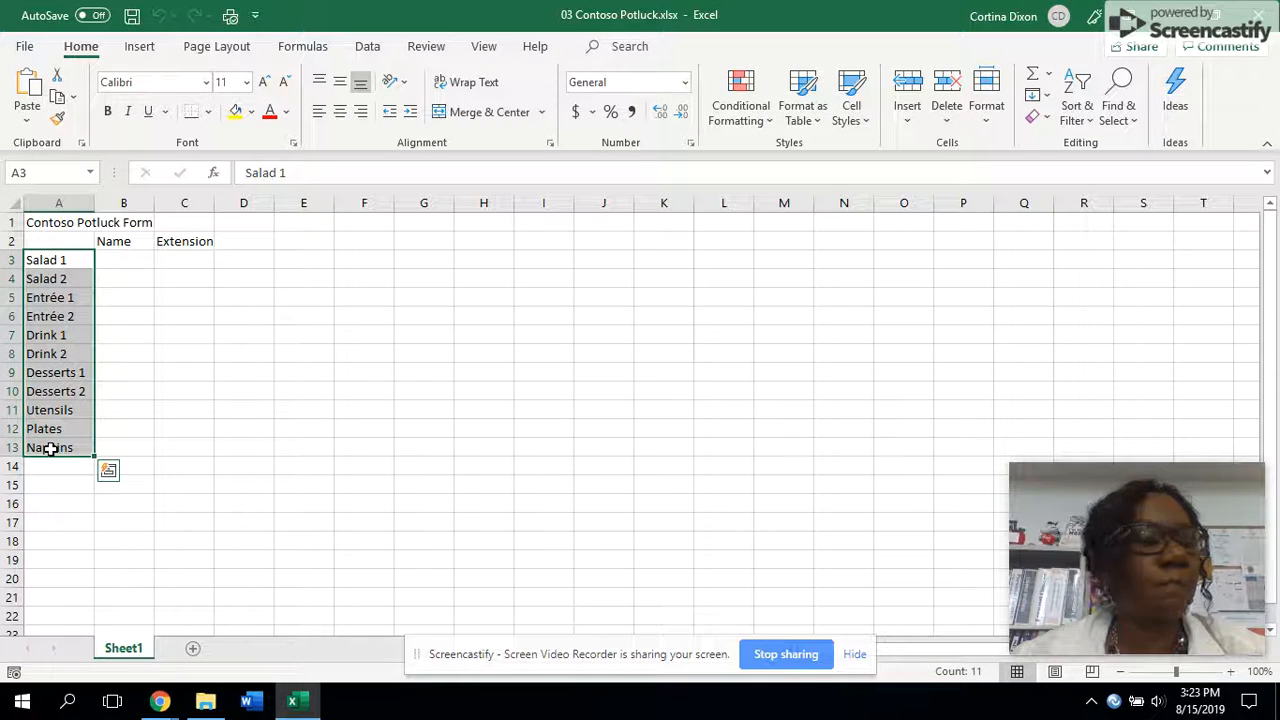
left_click(24, 44)
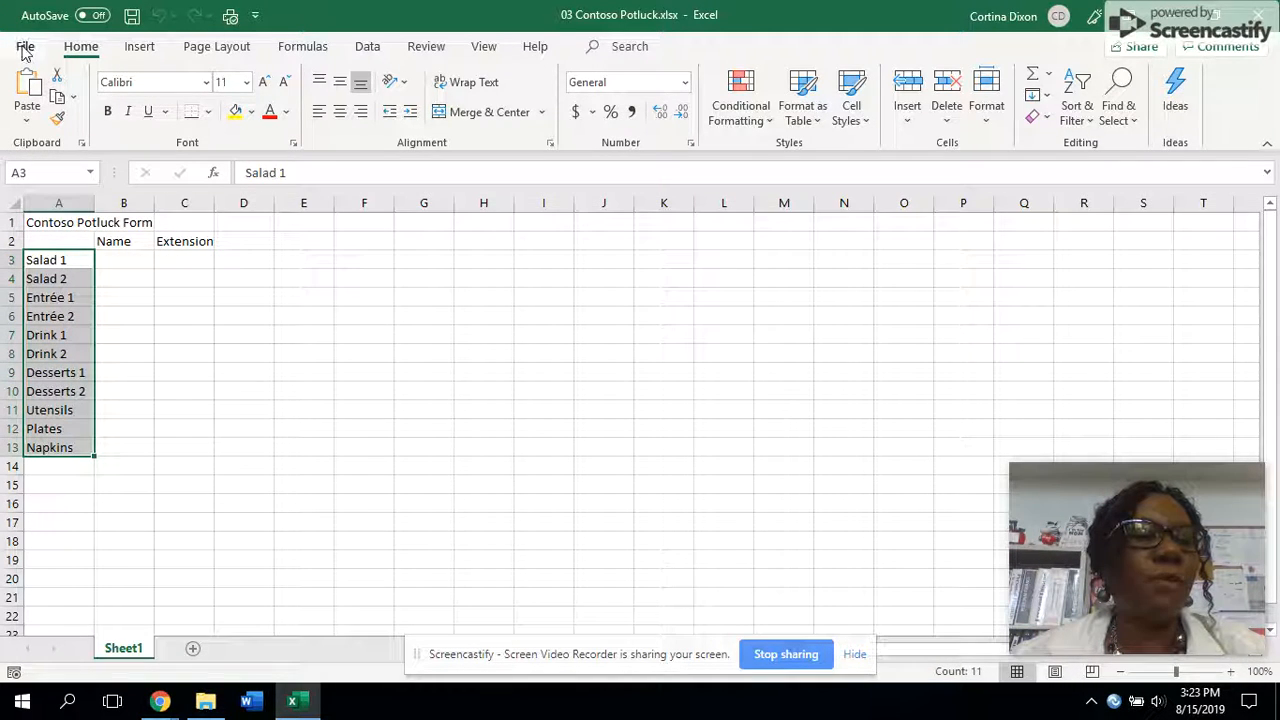
left_click(56, 335)
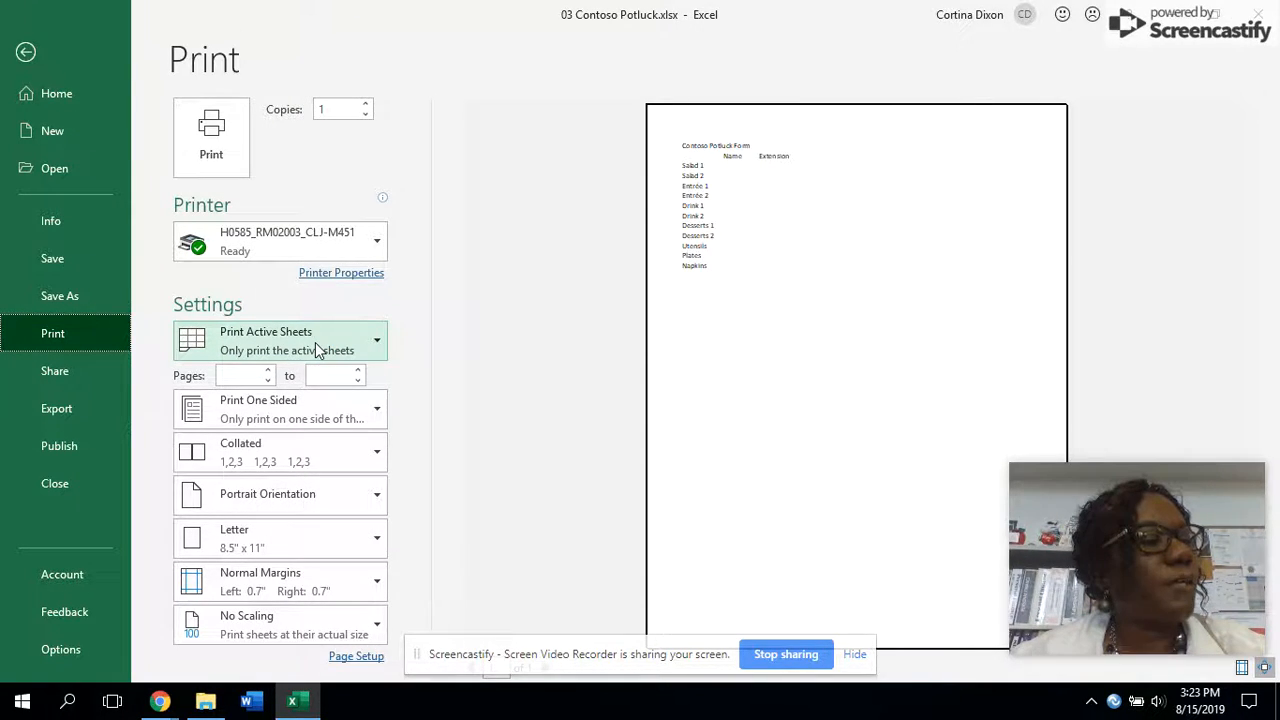
left_click(315, 342)
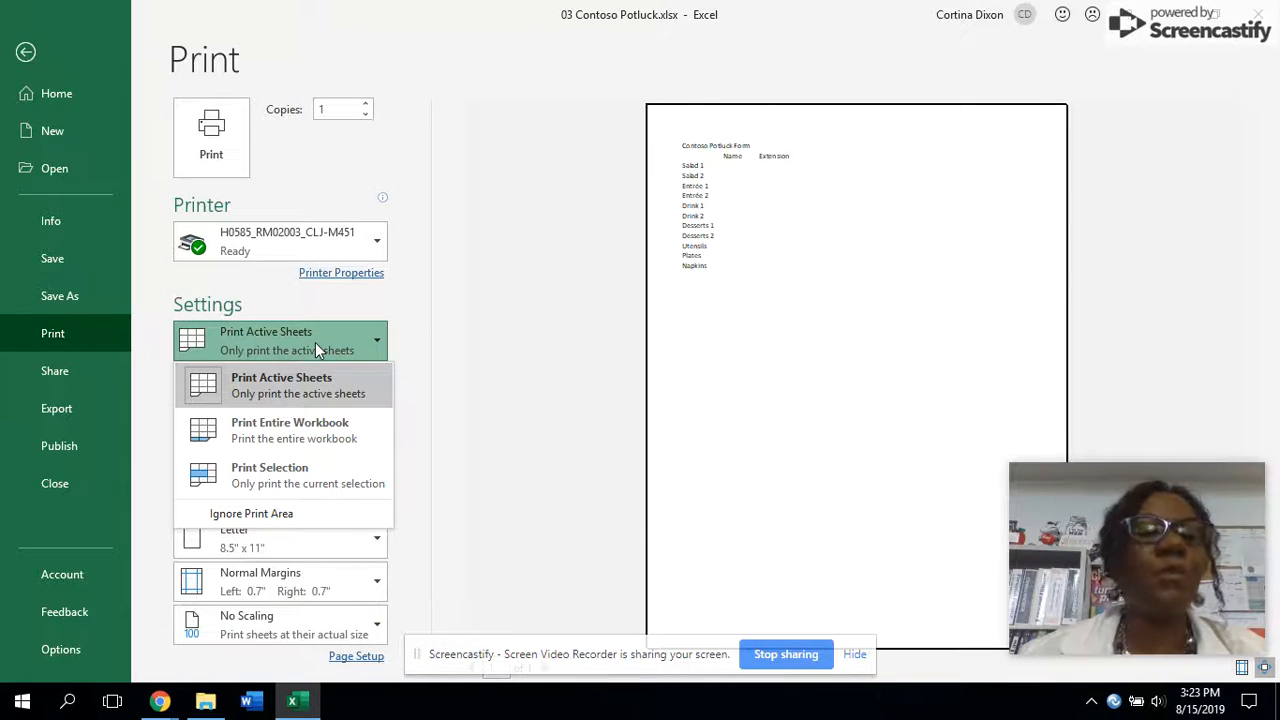
left_click(303, 478)
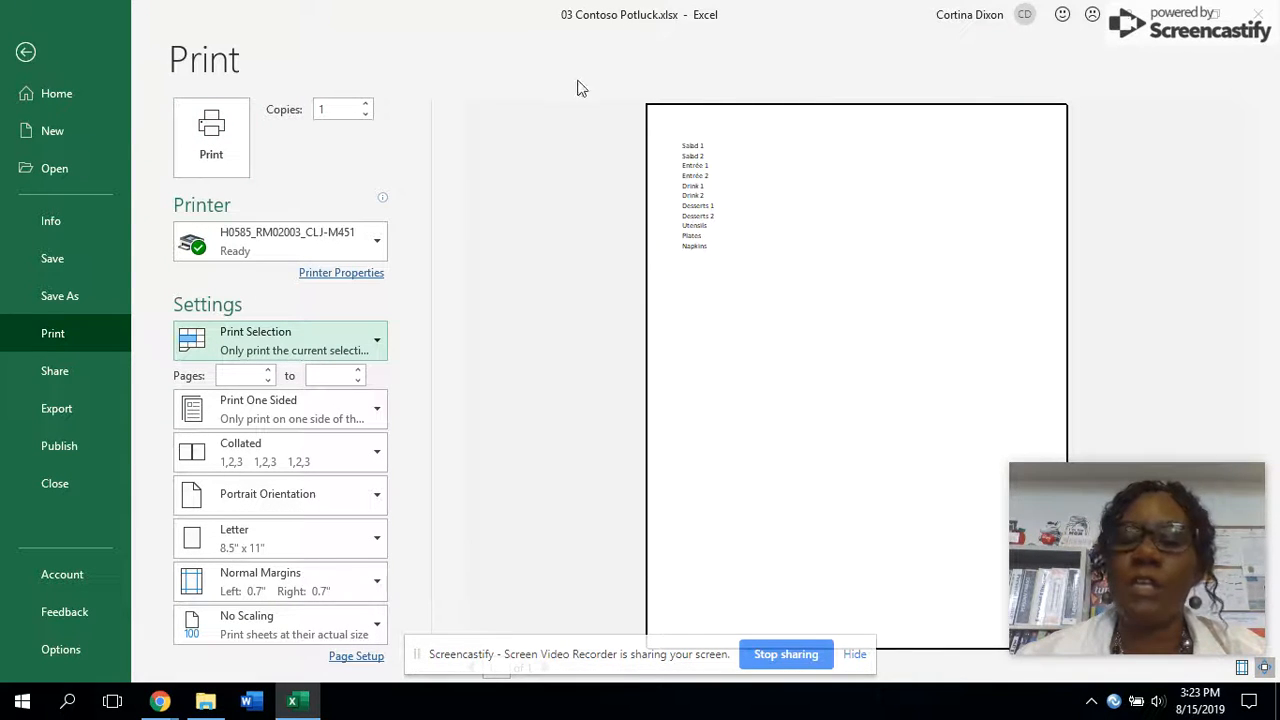
left_click(28, 55)
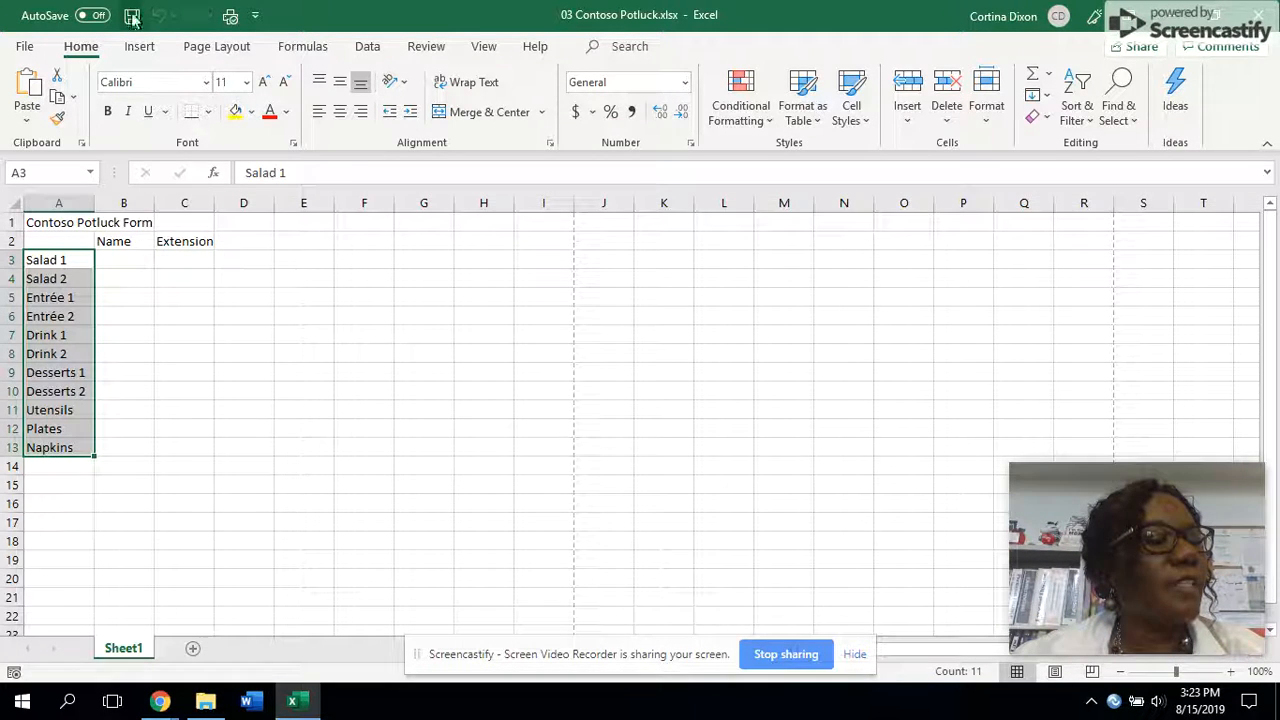
- Save the workbook as 03 Contoso Potluck Solution in the same folder, replacing the existing file
left_click(24, 48)
left_click(82, 296)
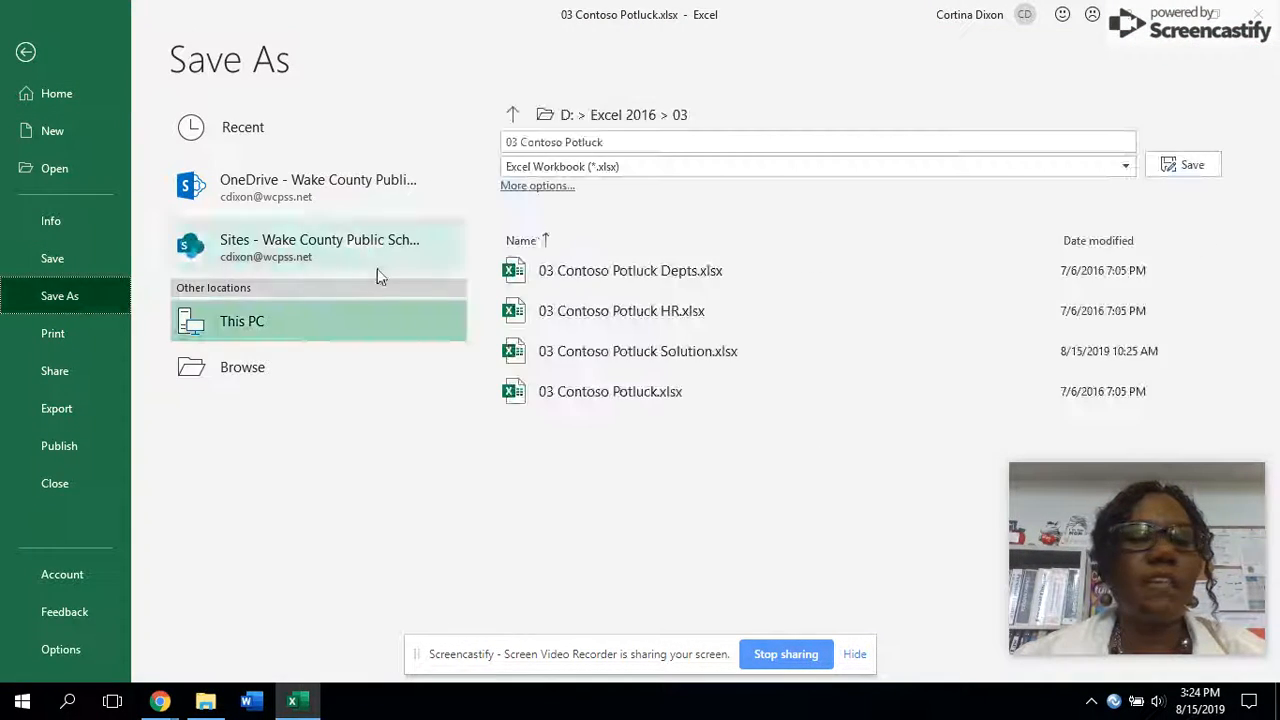
left_click(614, 140)
left_click(620, 141)
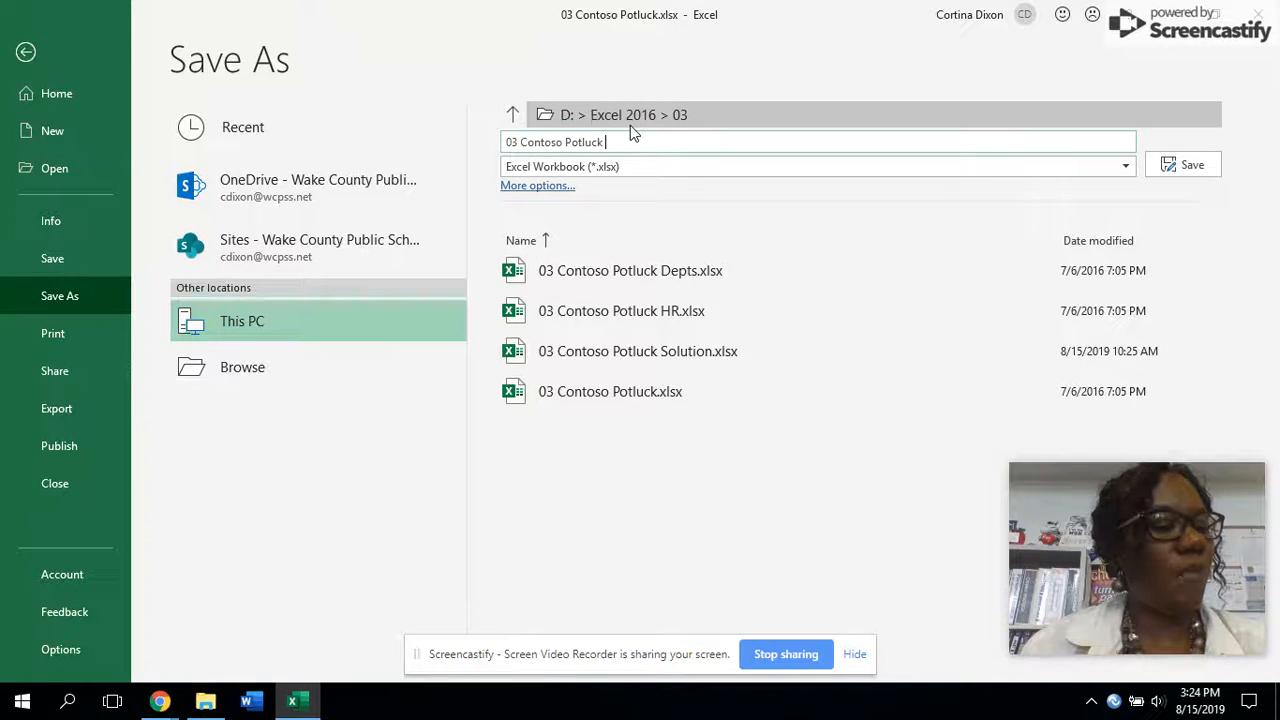
type("Solution")
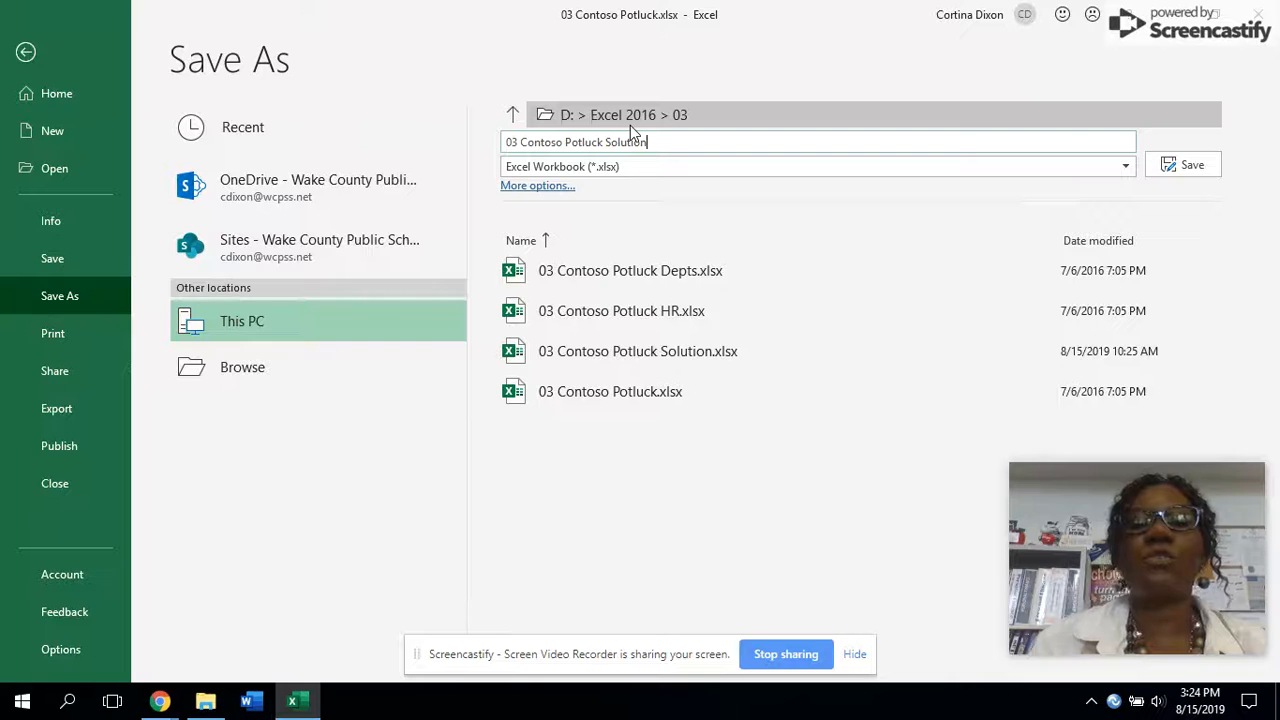
left_click(1198, 177)
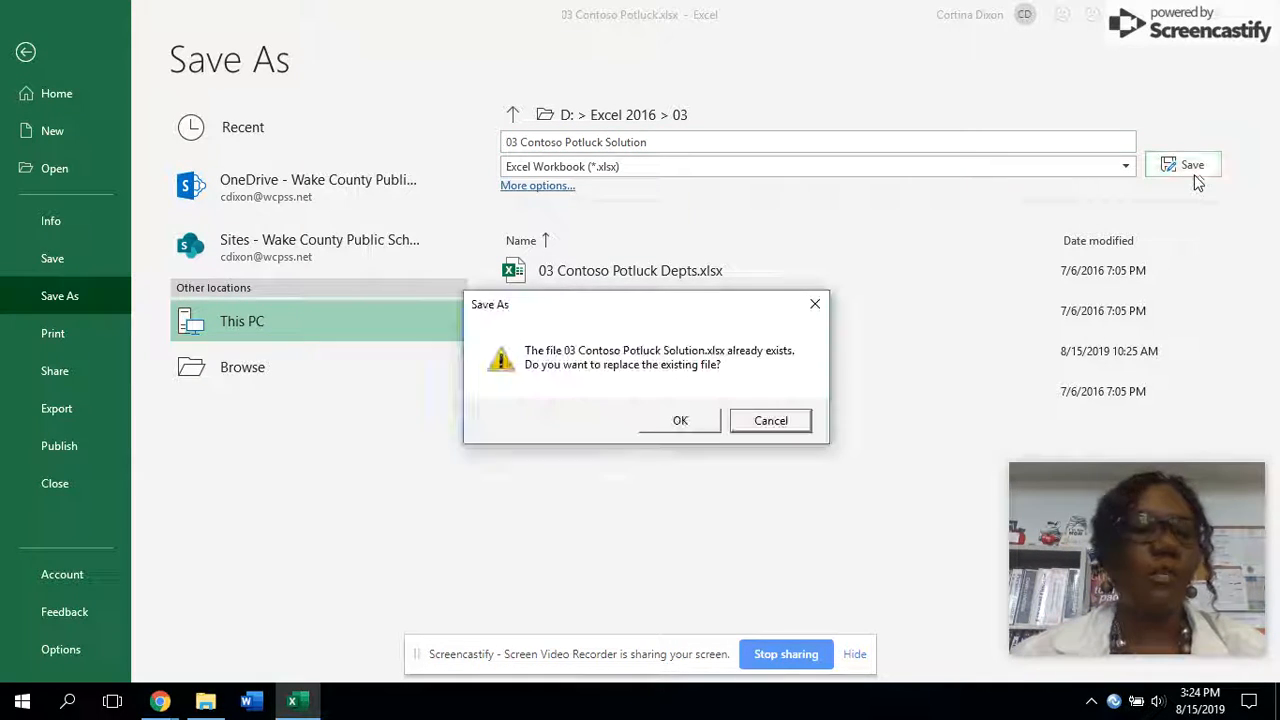
left_click(690, 420)
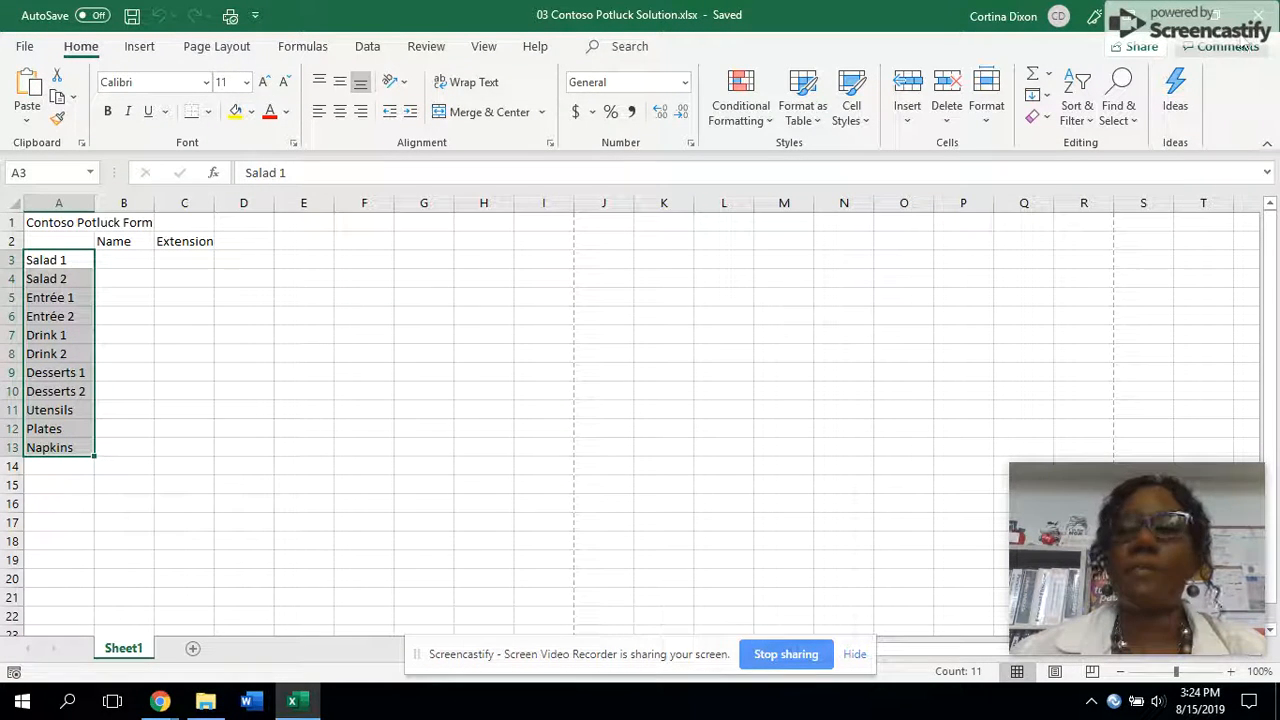
- Close the workbook and open 03 Contoso Potluck Depts.xlsx
left_click(1257, 14)
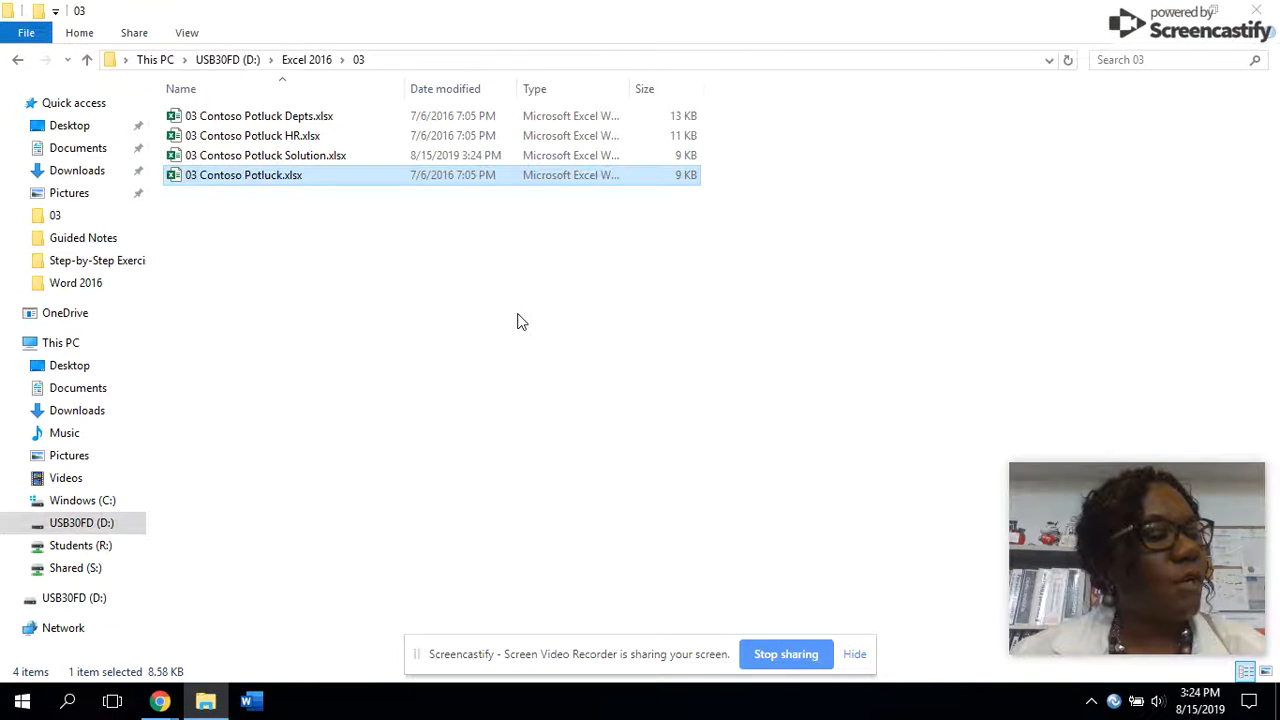
left_click(279, 118)
double_click(281, 120)
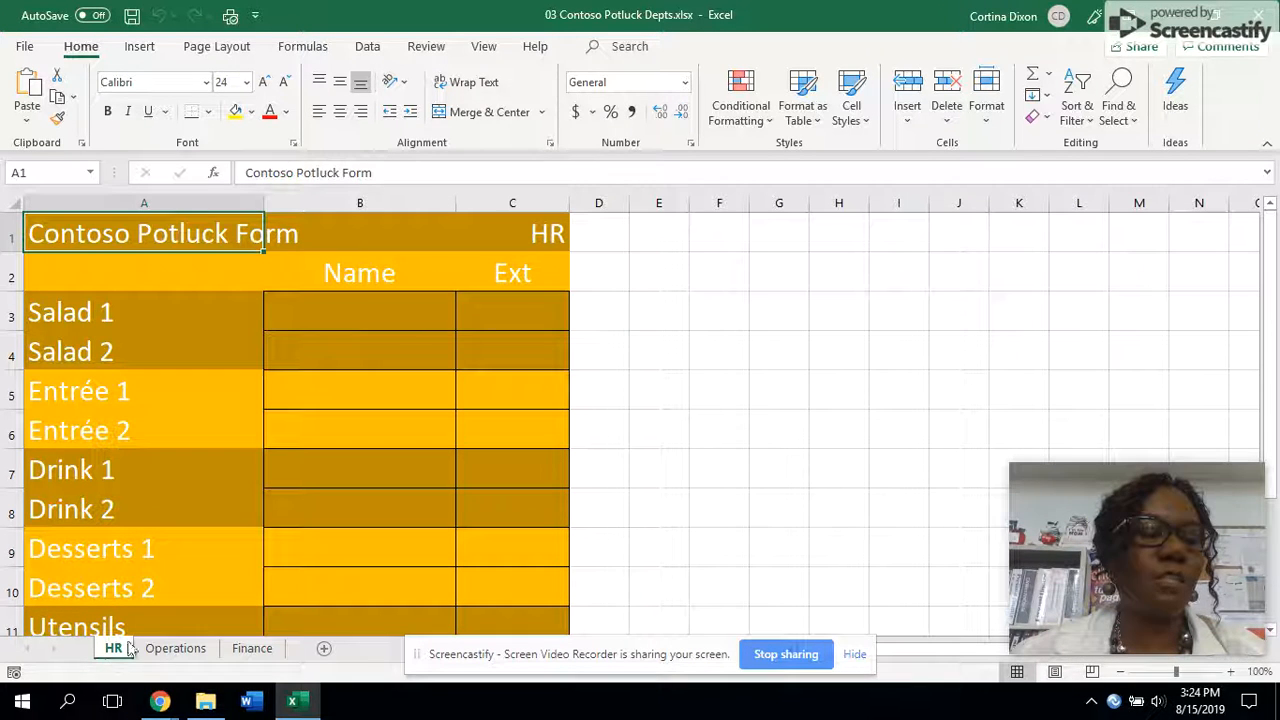
- Examine the Operations, Finance and HR sheets and preview the HR sheet's printout
left_click(176, 648)
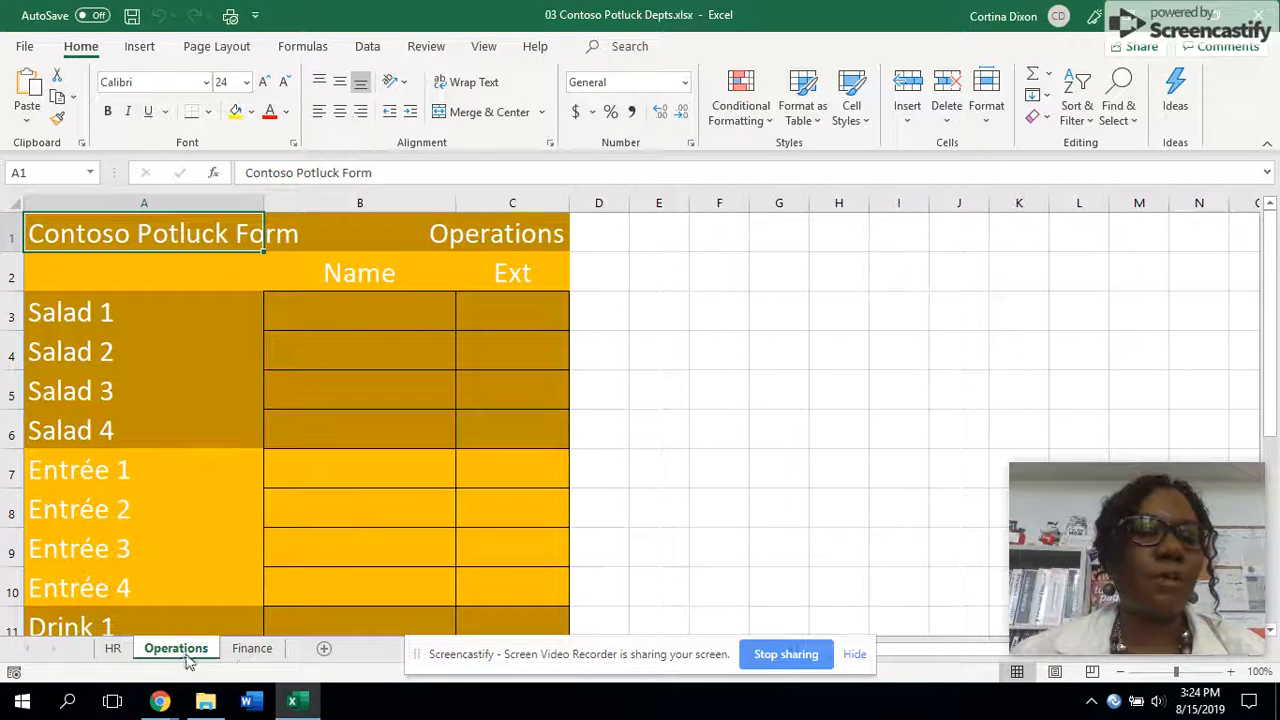
left_click(252, 648)
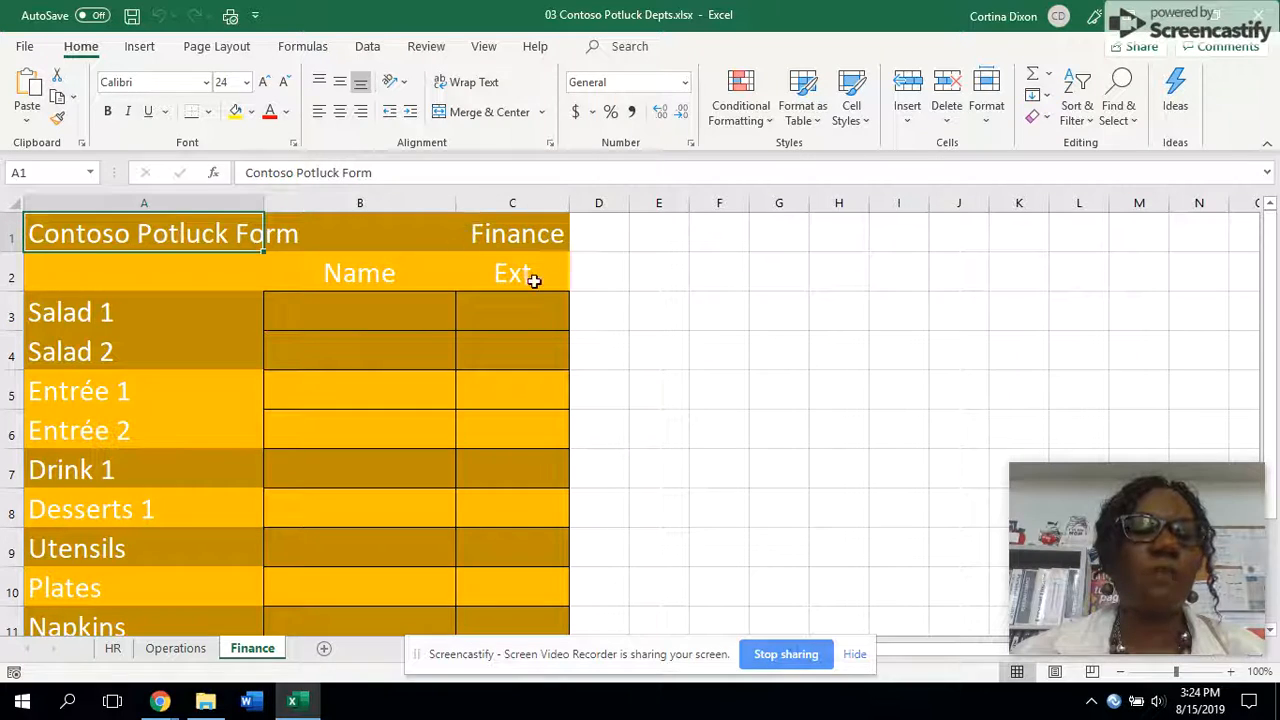
left_click(113, 648)
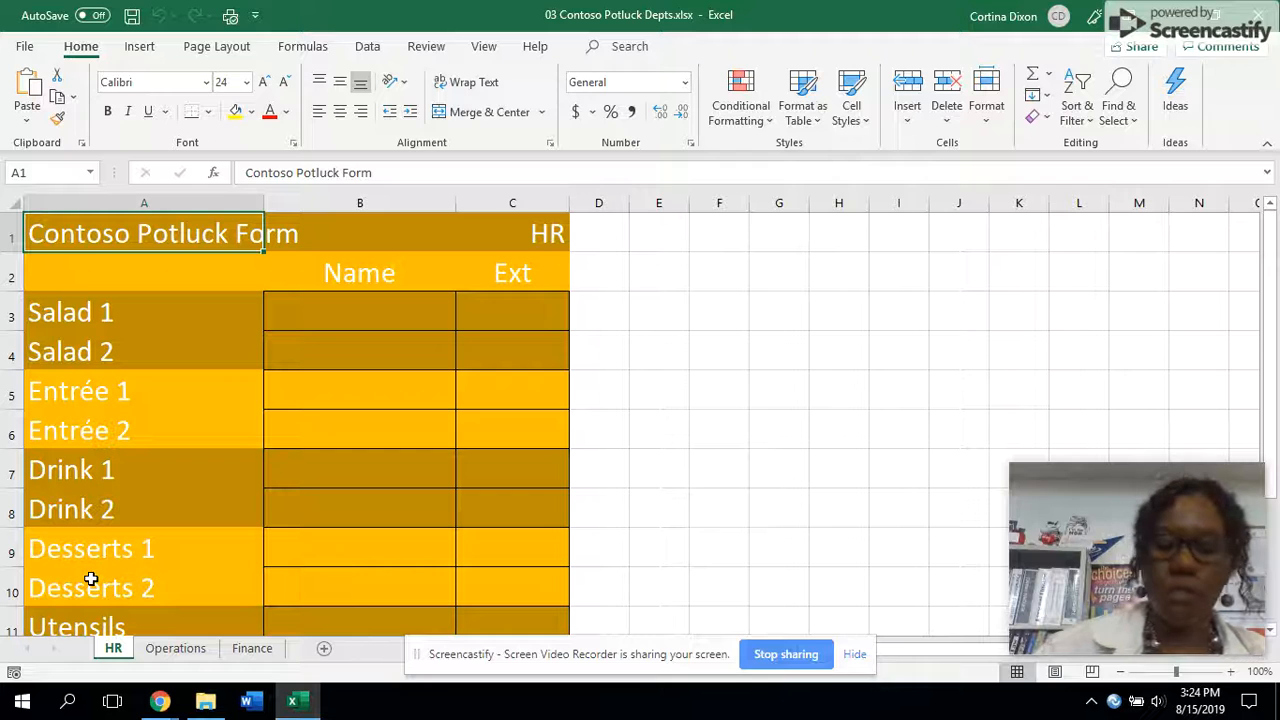
key("ctrl+p")
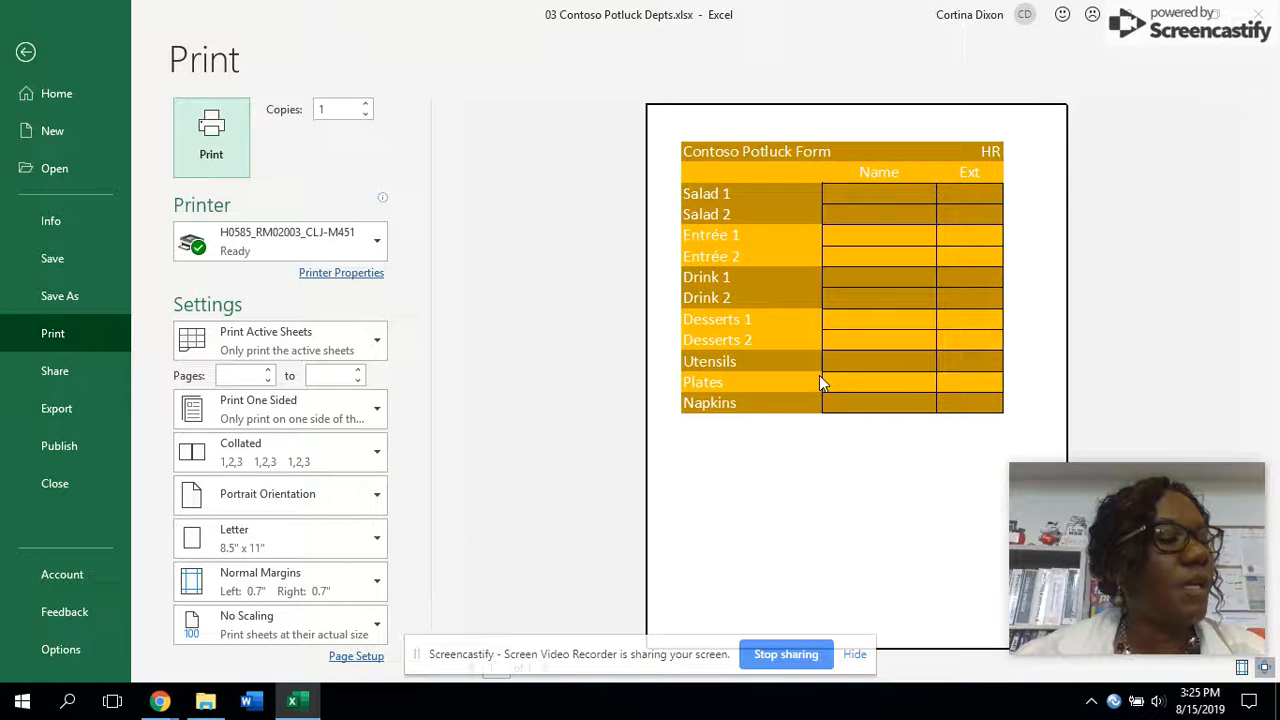
key("Escape")
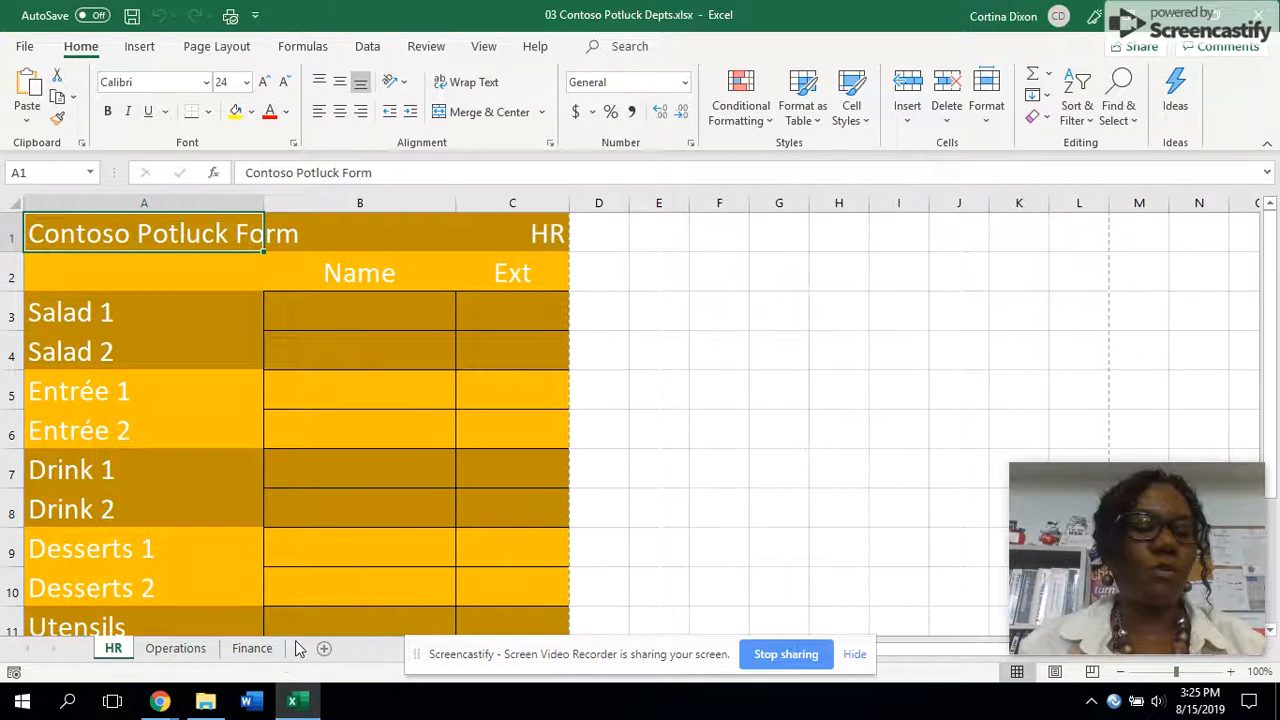
- Group the HR and Finance sheets and preview both pages with Print Active Sheets
left_click(258, 648, "ctrl")
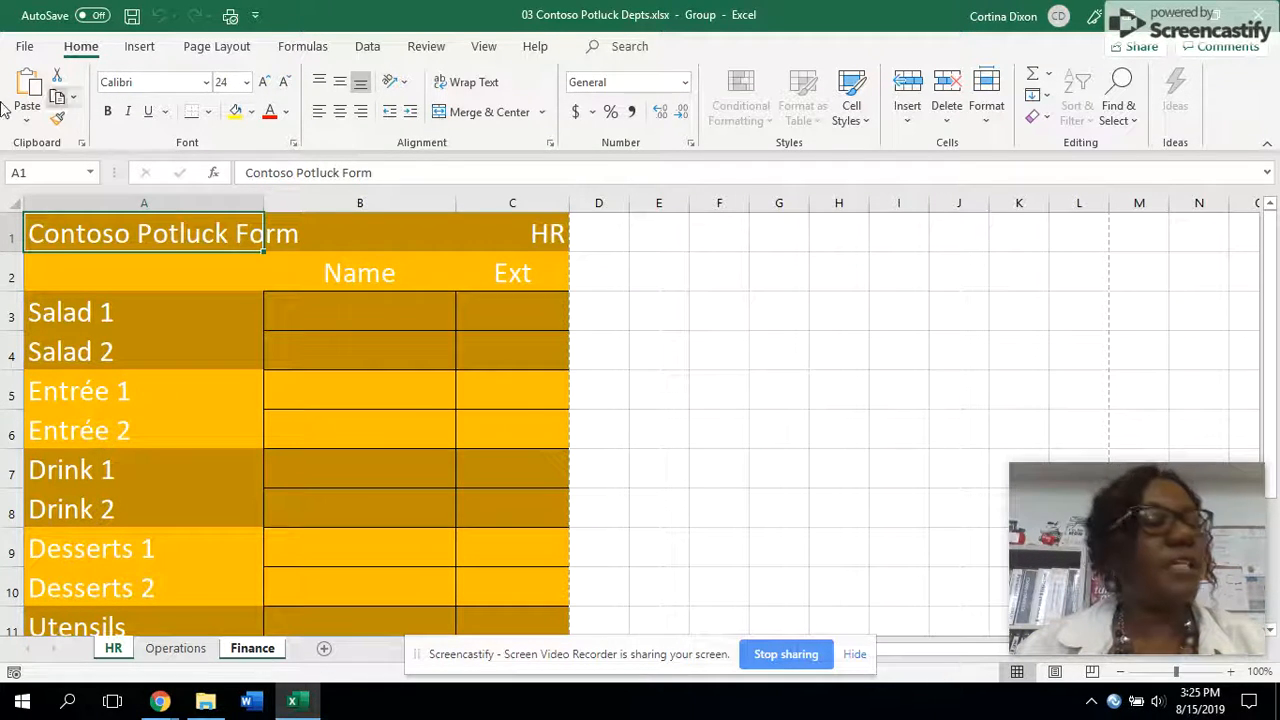
left_click(25, 45)
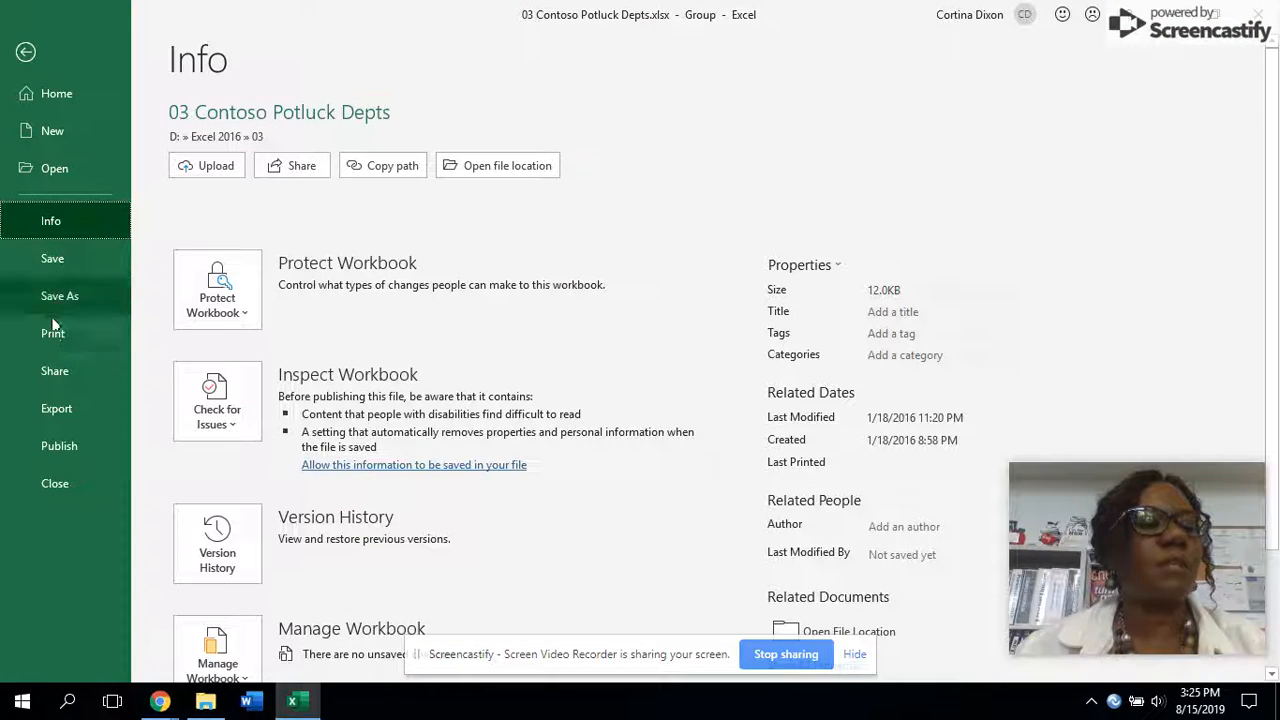
left_click(52, 333)
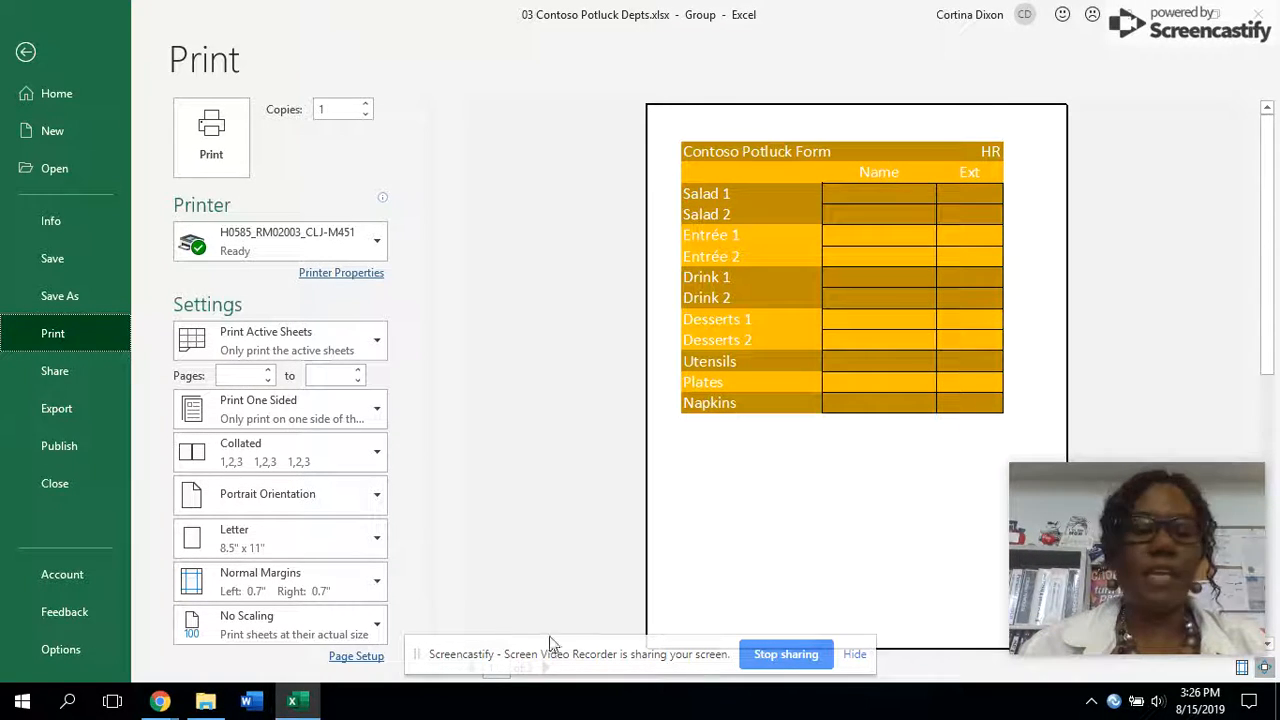
scroll(640, 582, "down", 3)
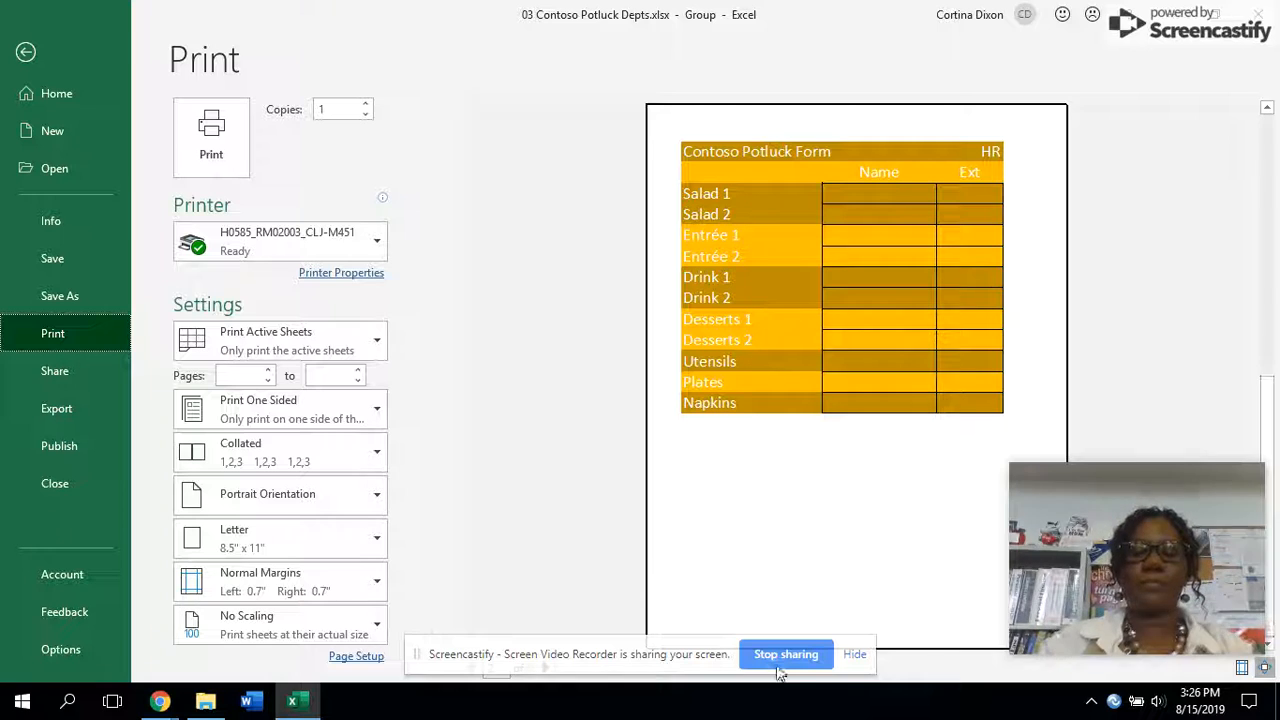
left_click(854, 654)
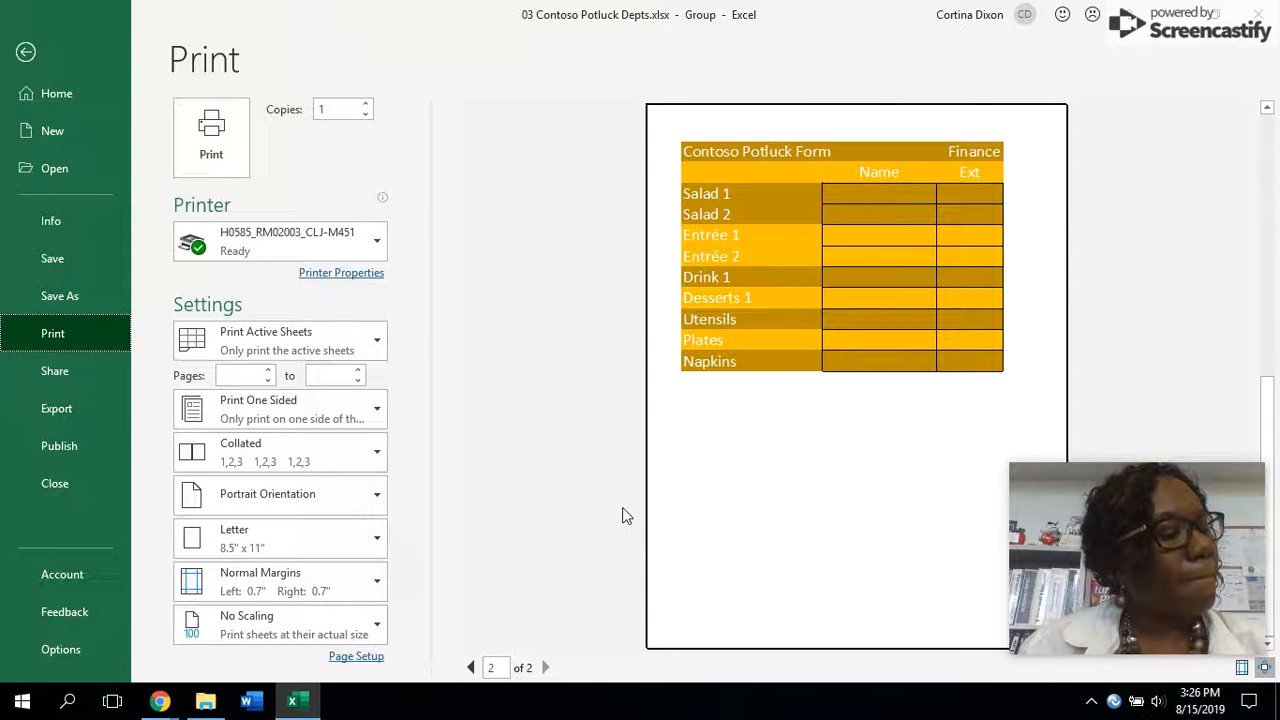
left_click(471, 667)
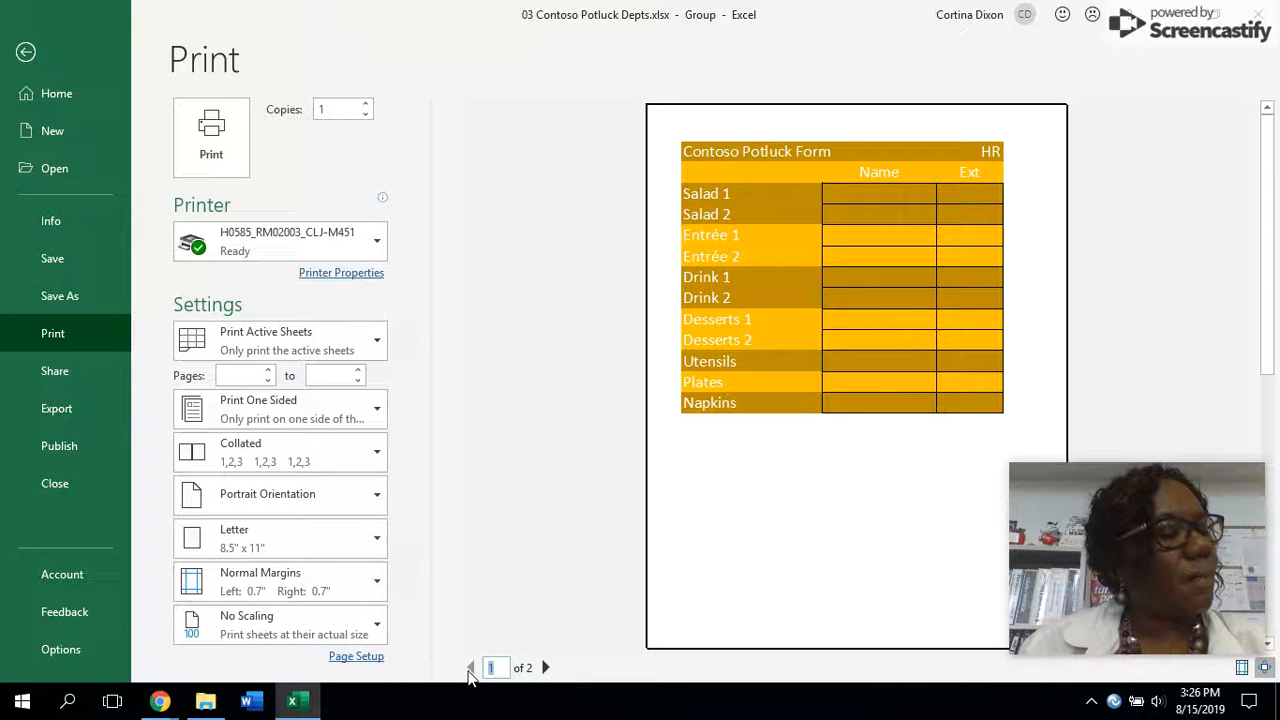
left_click(345, 341)
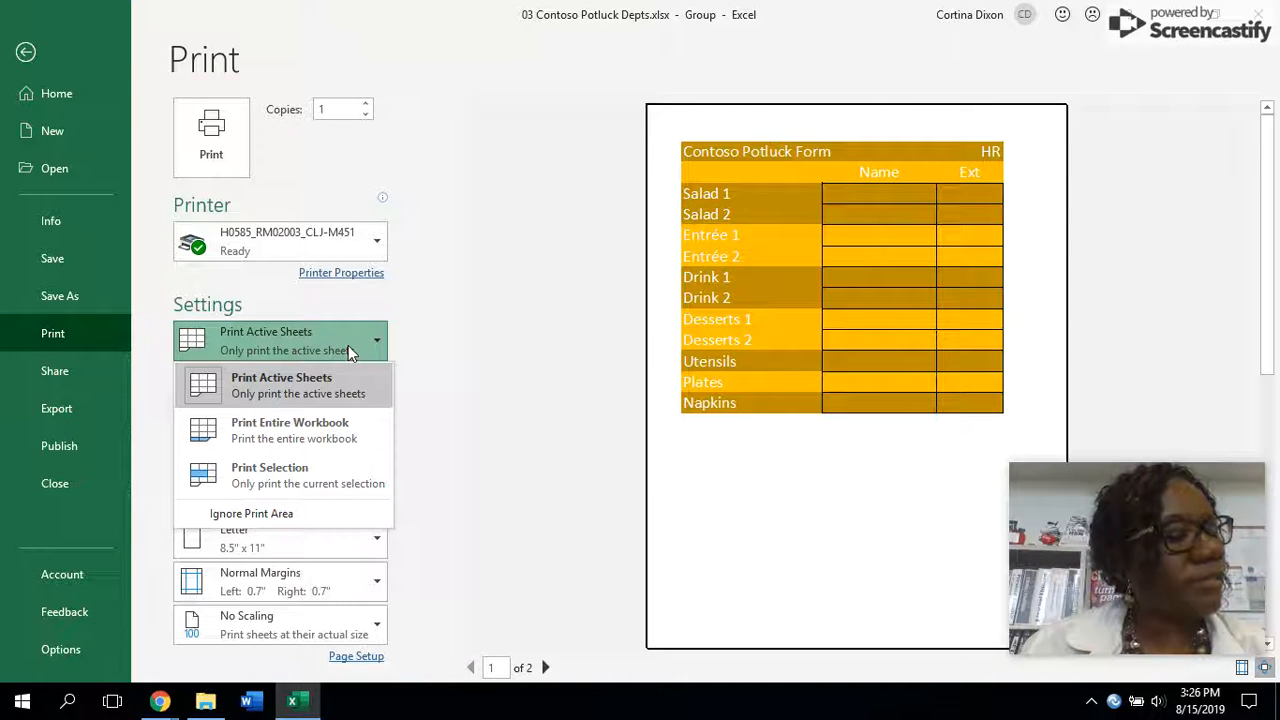
left_click(314, 384)
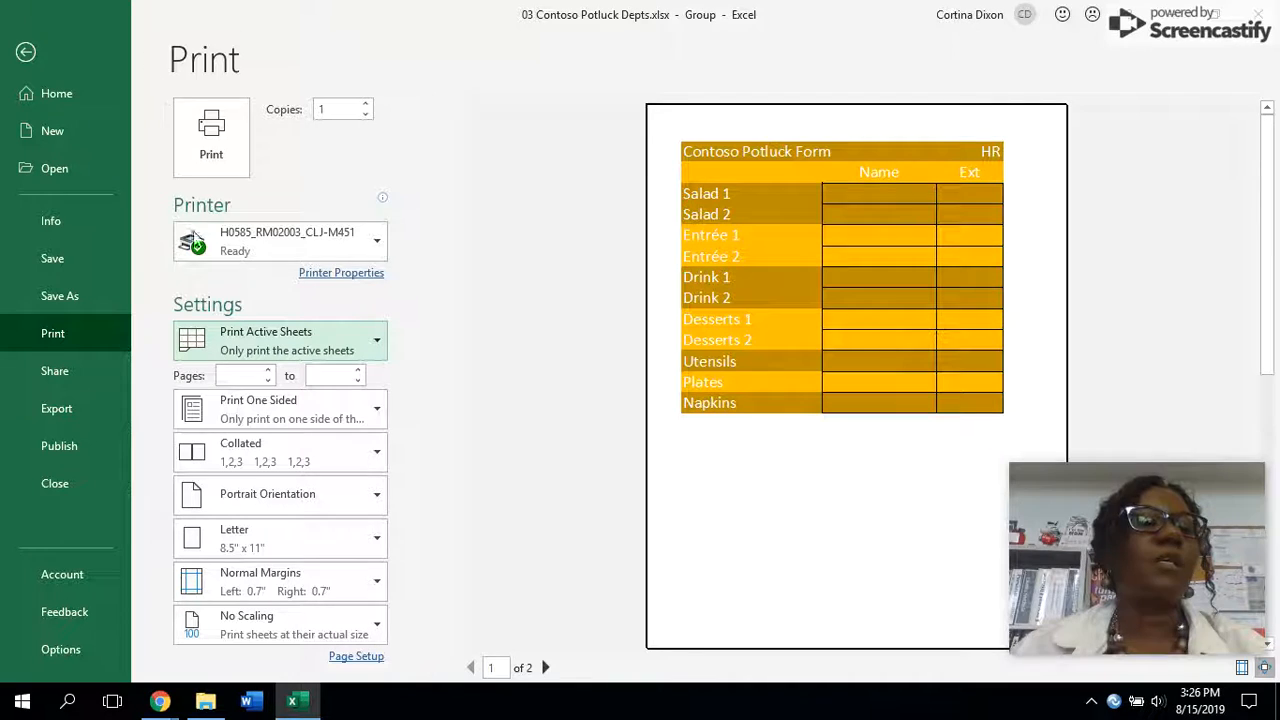
left_click(28, 53)
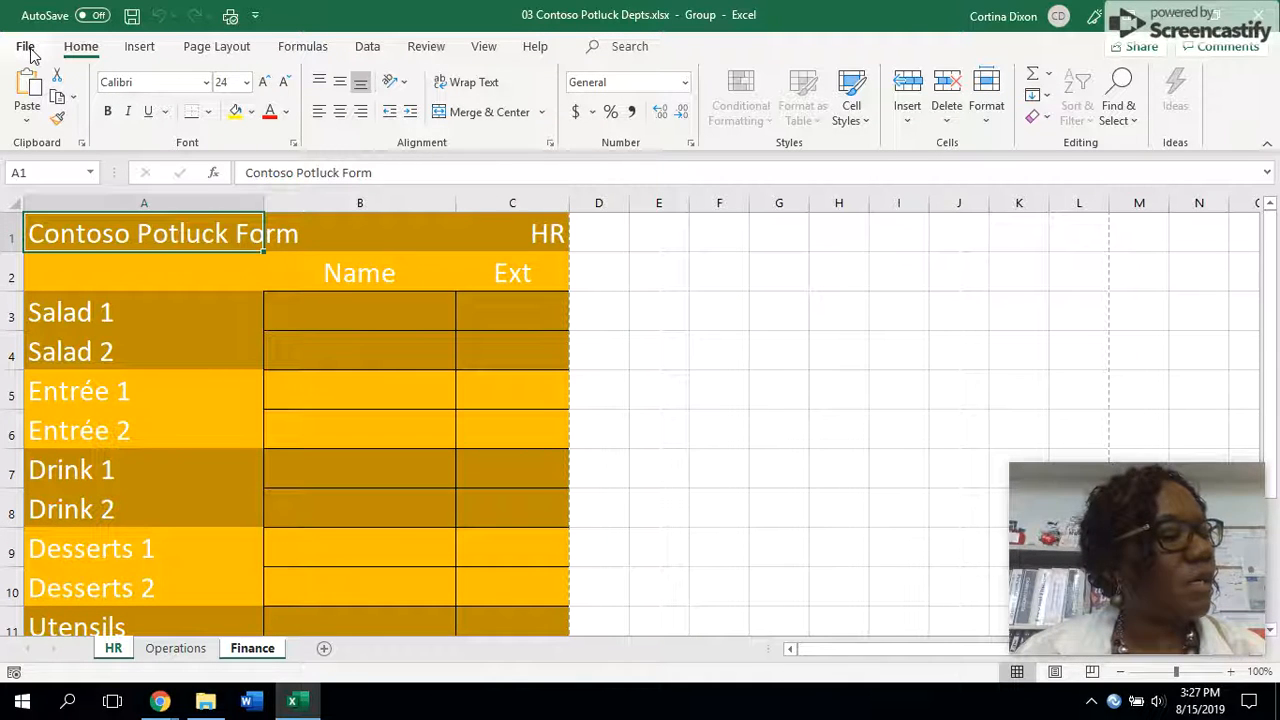
- Close Excel, relaunch it and reopen 03 Contoso Potluck Depts.xlsx from the recent files
left_click(1260, 16)
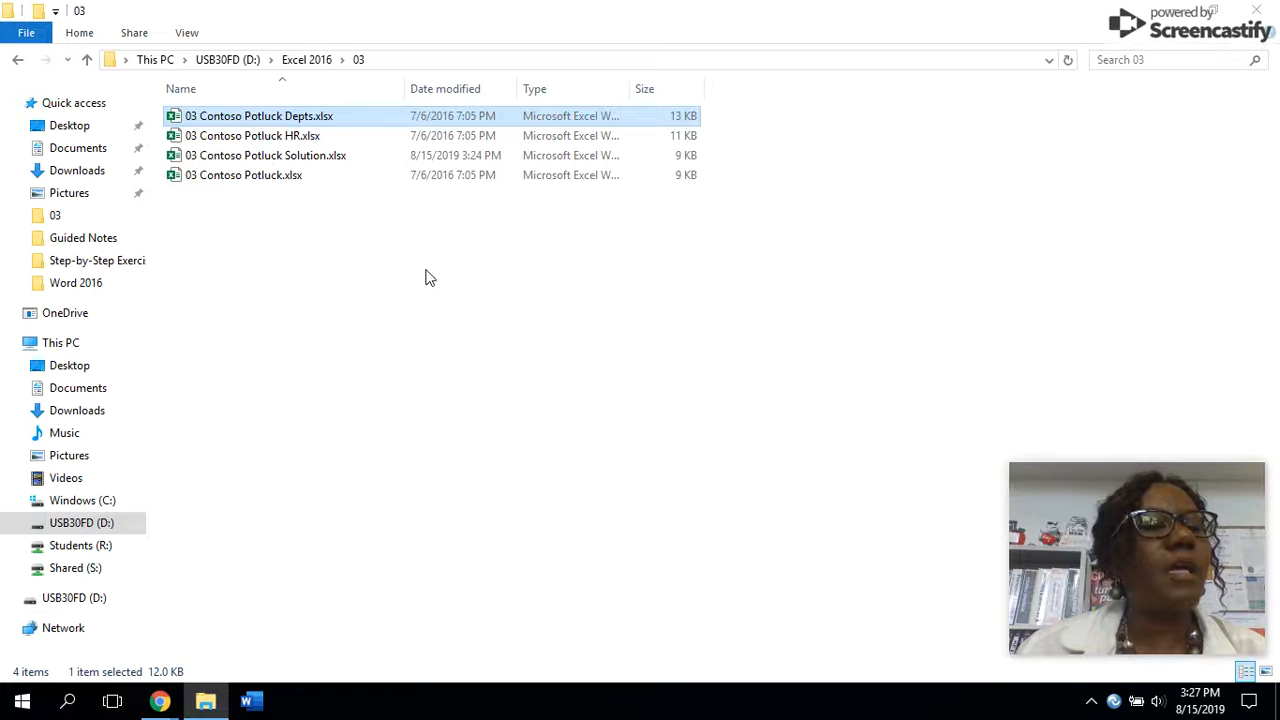
left_click(22, 702)
left_click(22, 702)
left_click(24, 704)
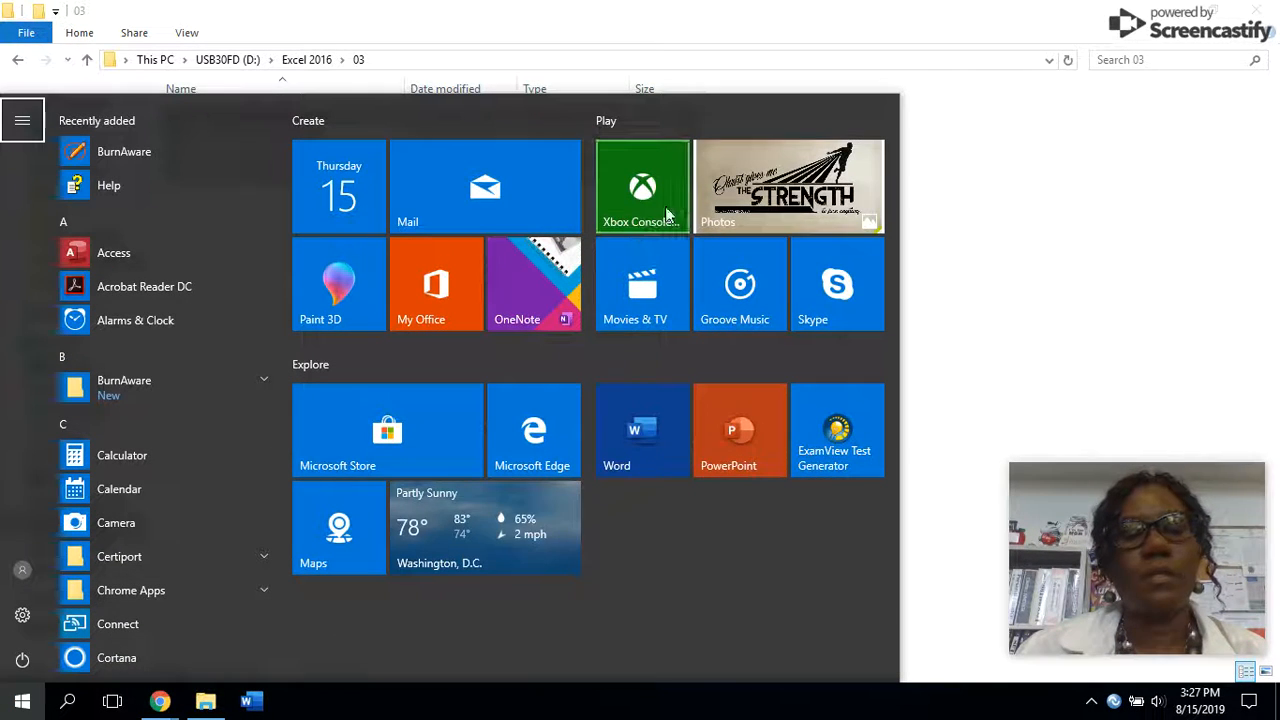
scroll(160, 484, "down", 5)
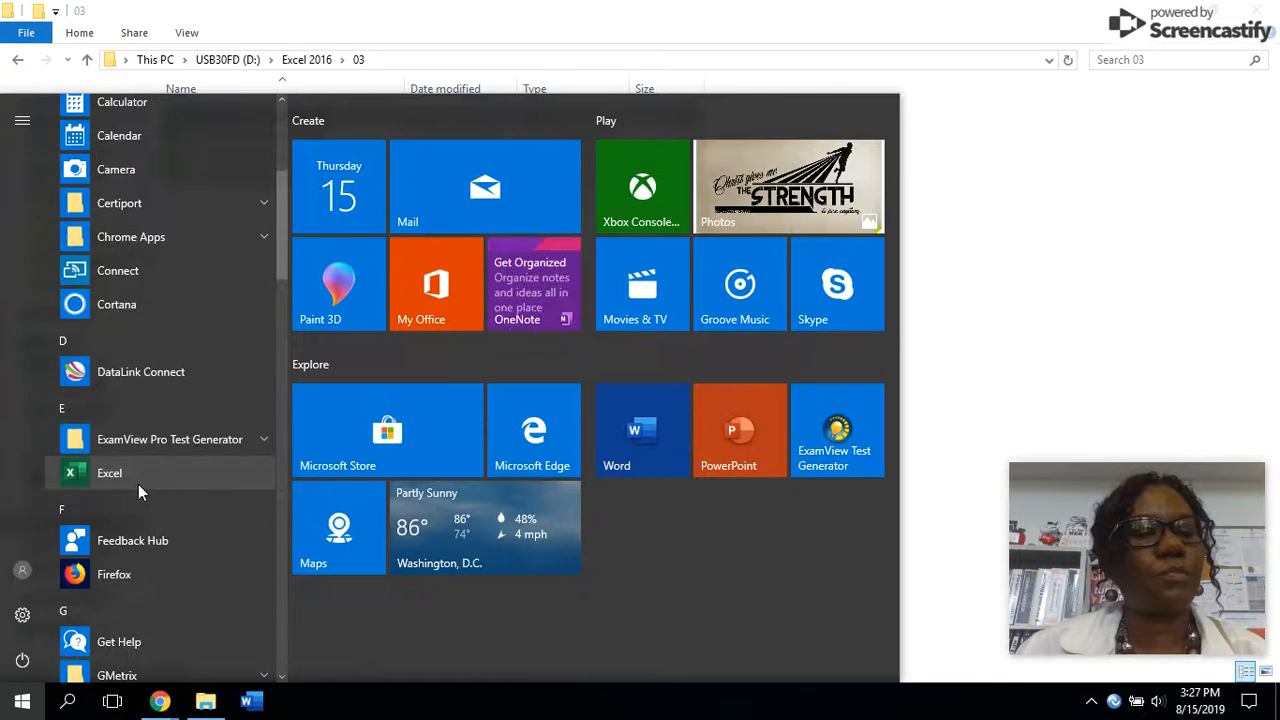
left_click(137, 481)
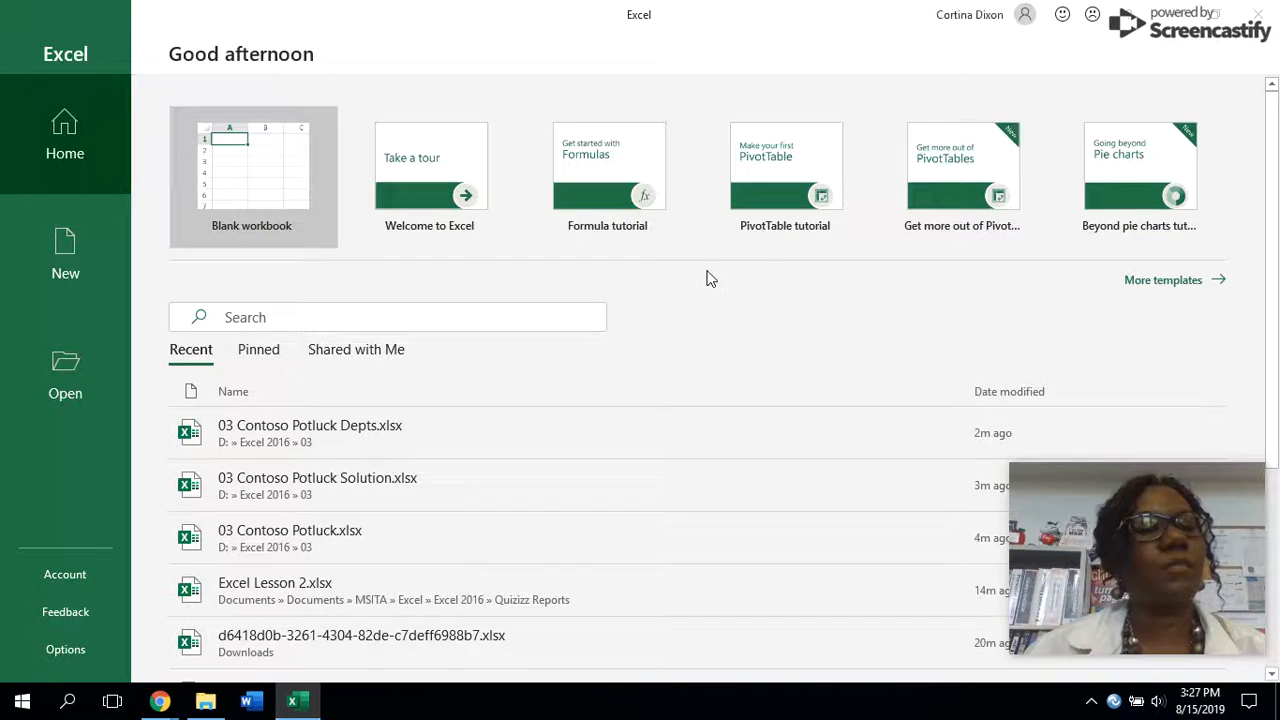
left_click(33, 385)
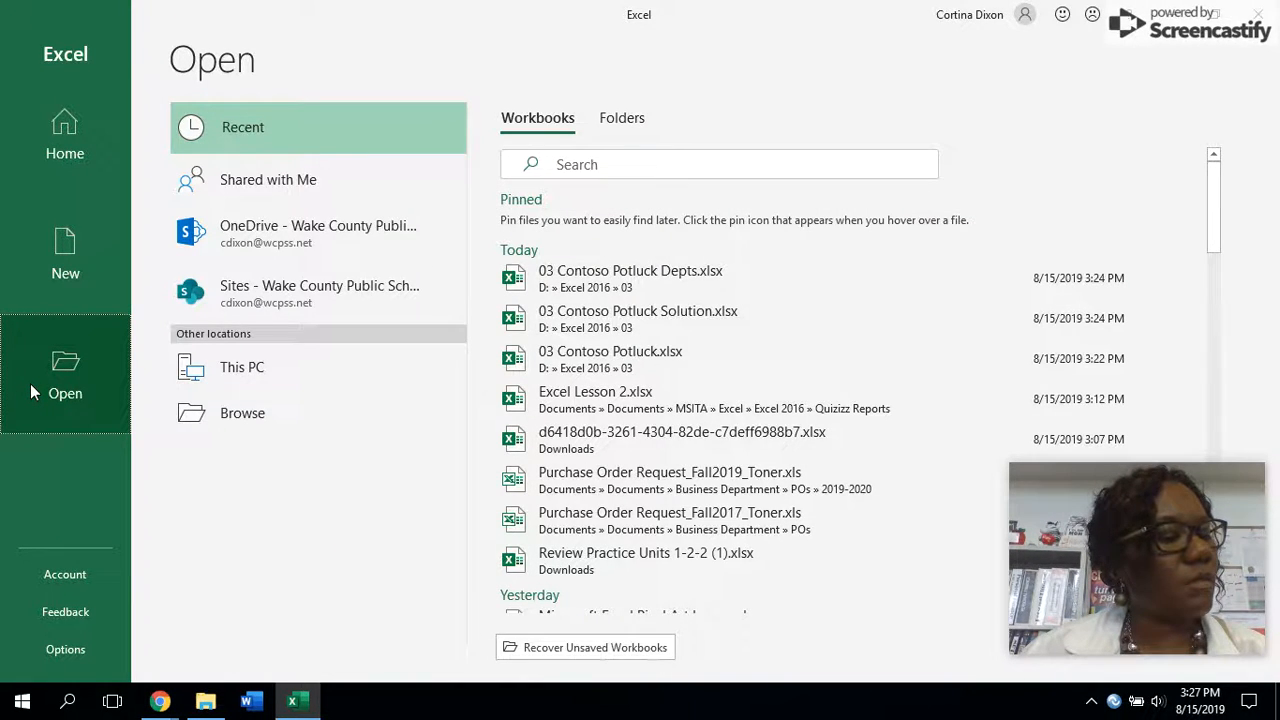
left_click(643, 279)
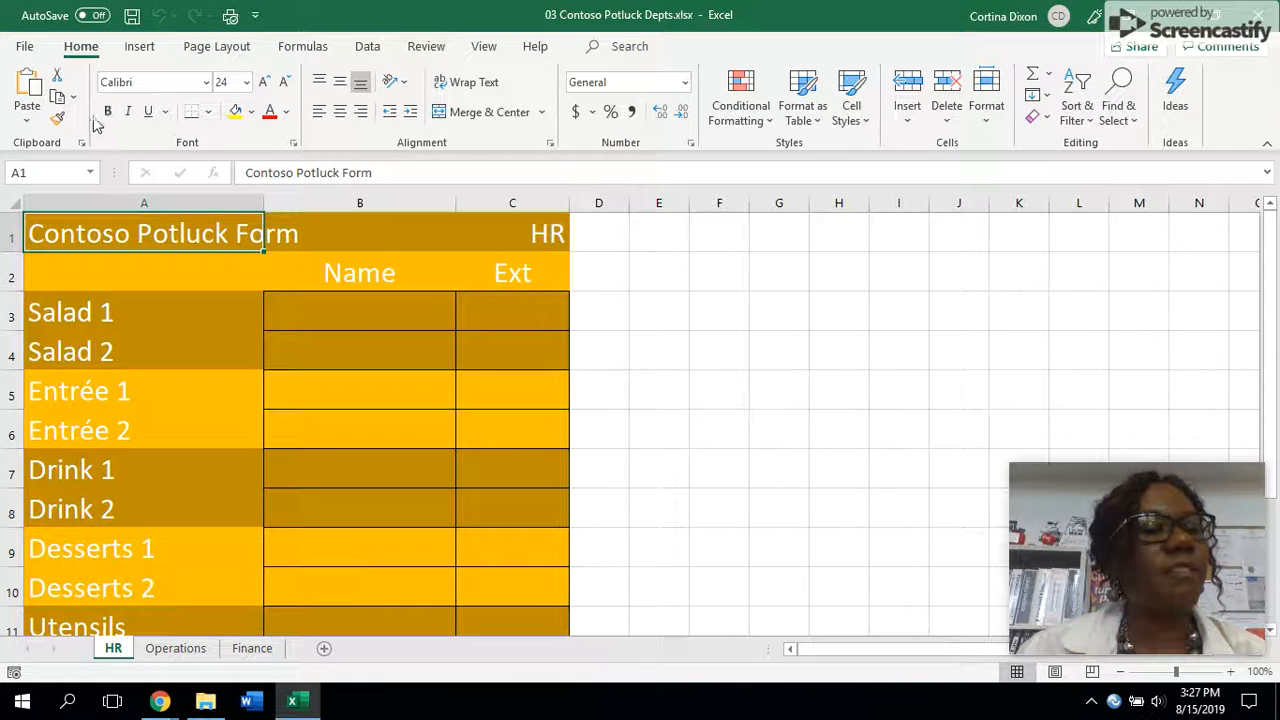
- Set the print range to Print Entire Workbook and page through all three preview pages
left_click(24, 46)
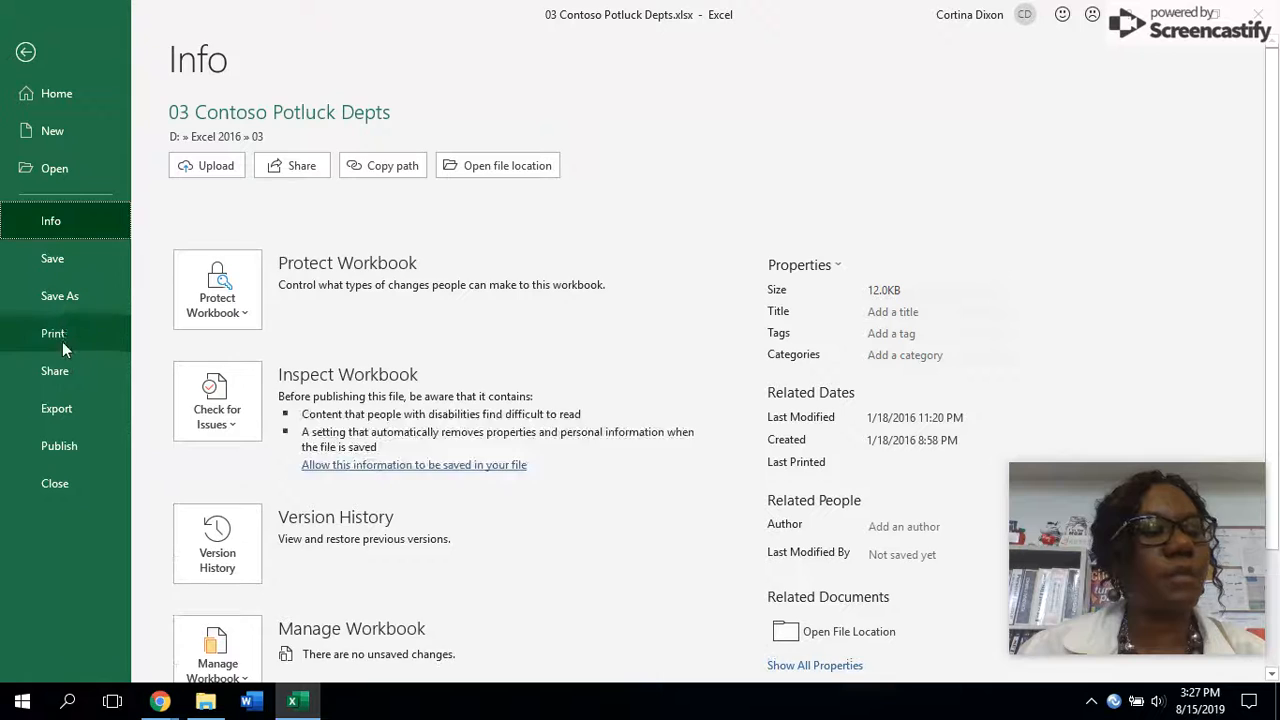
left_click(61, 340)
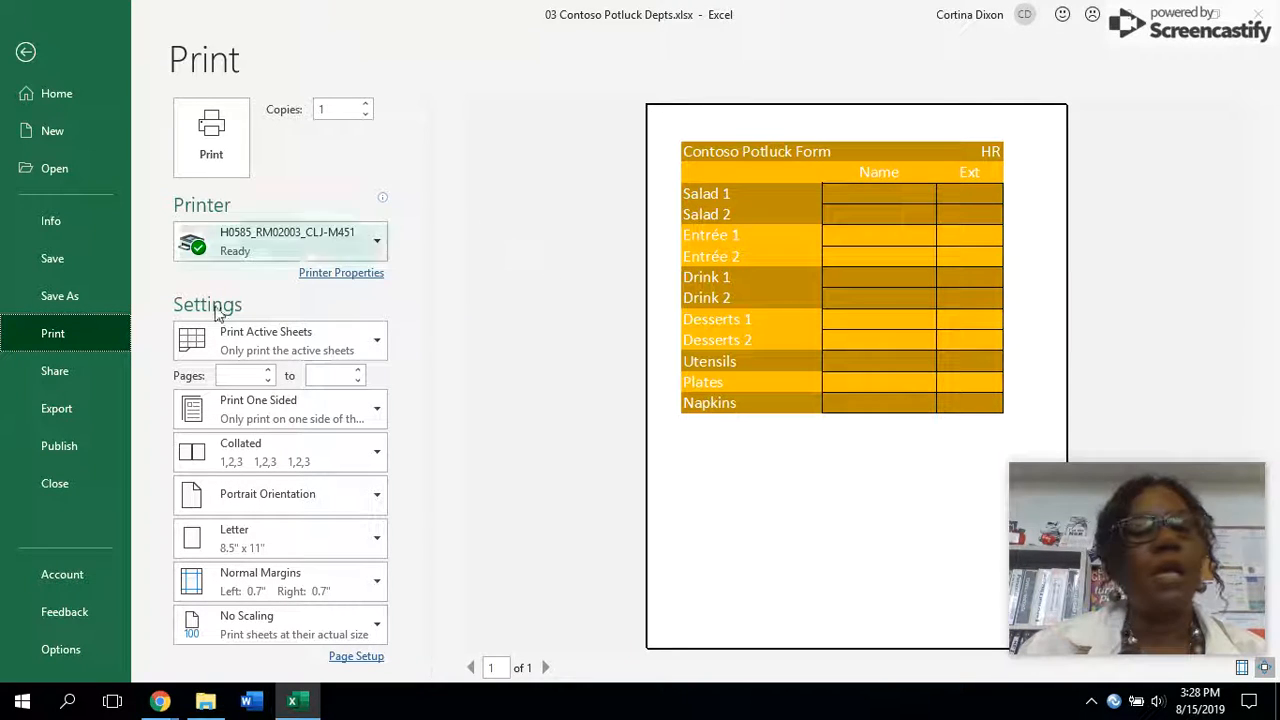
left_click(311, 352)
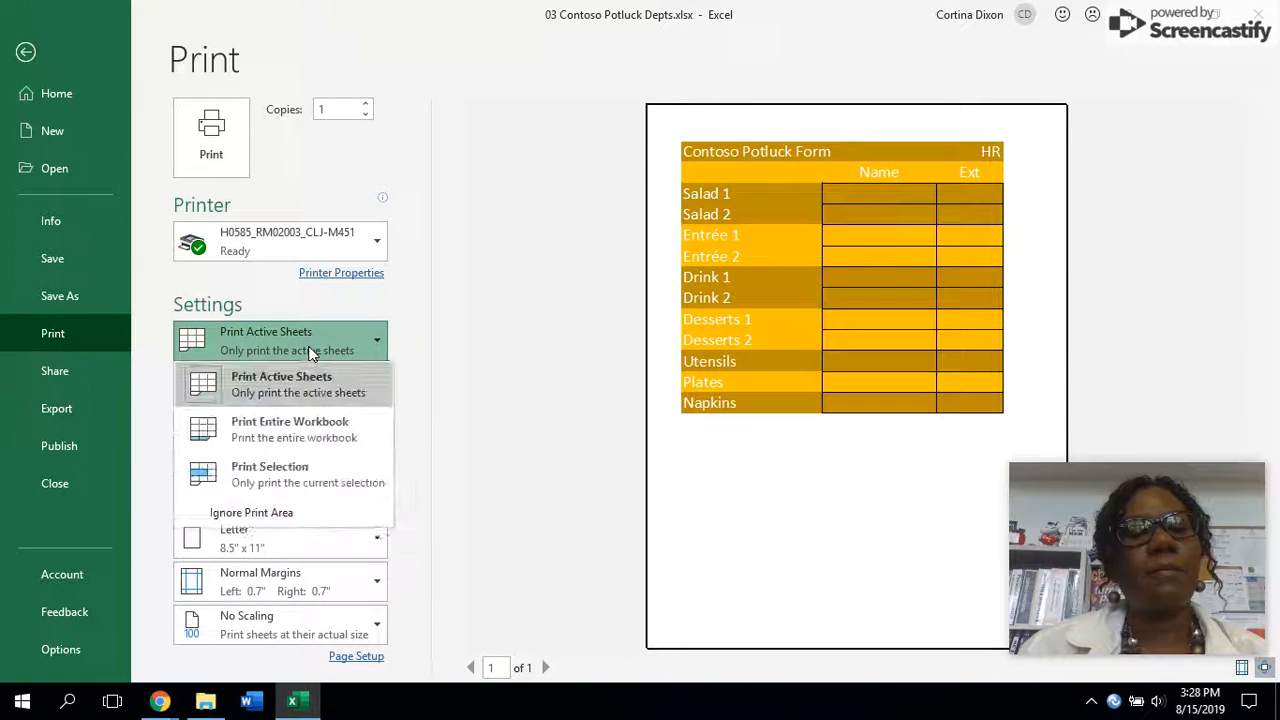
left_click(295, 443)
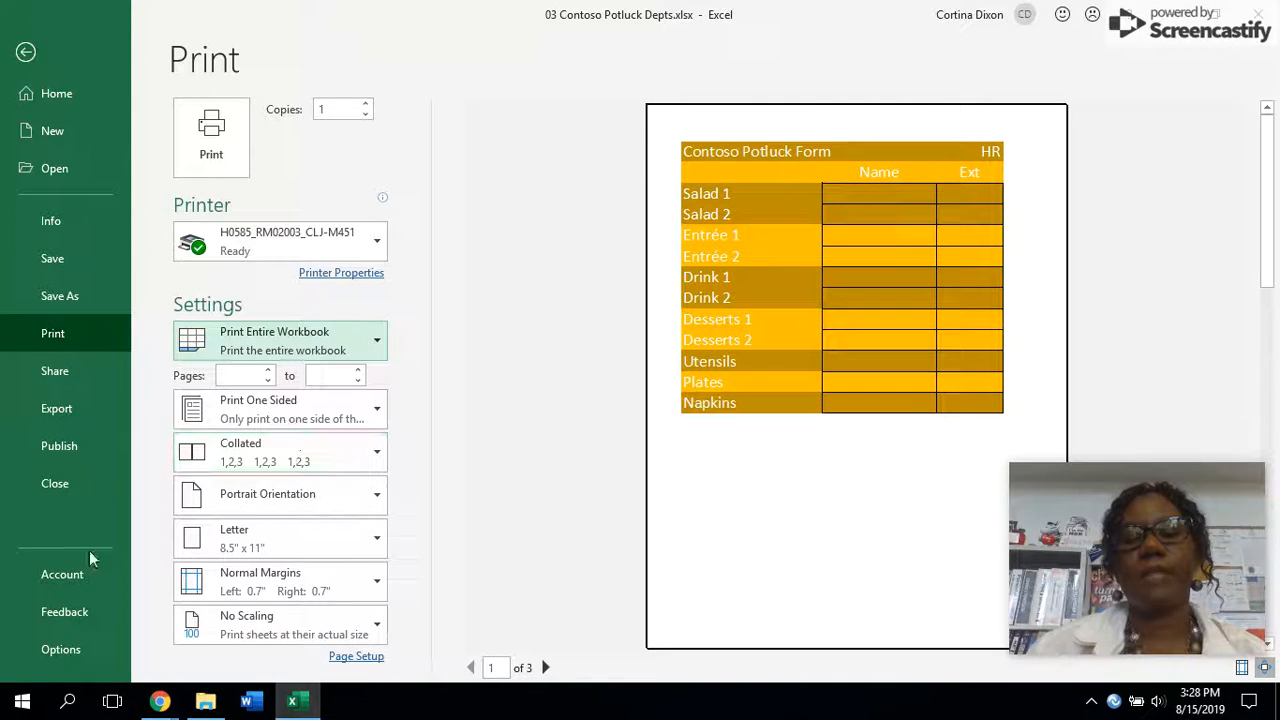
left_click(546, 667)
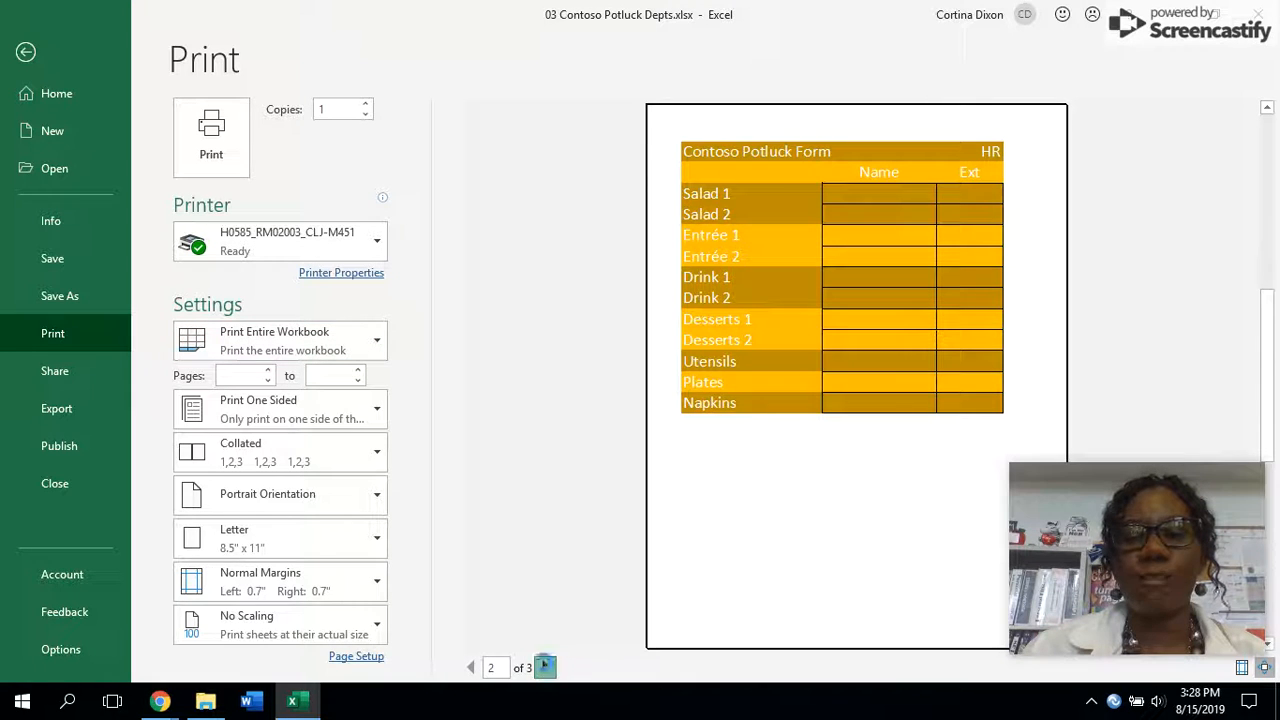
left_click(546, 667)
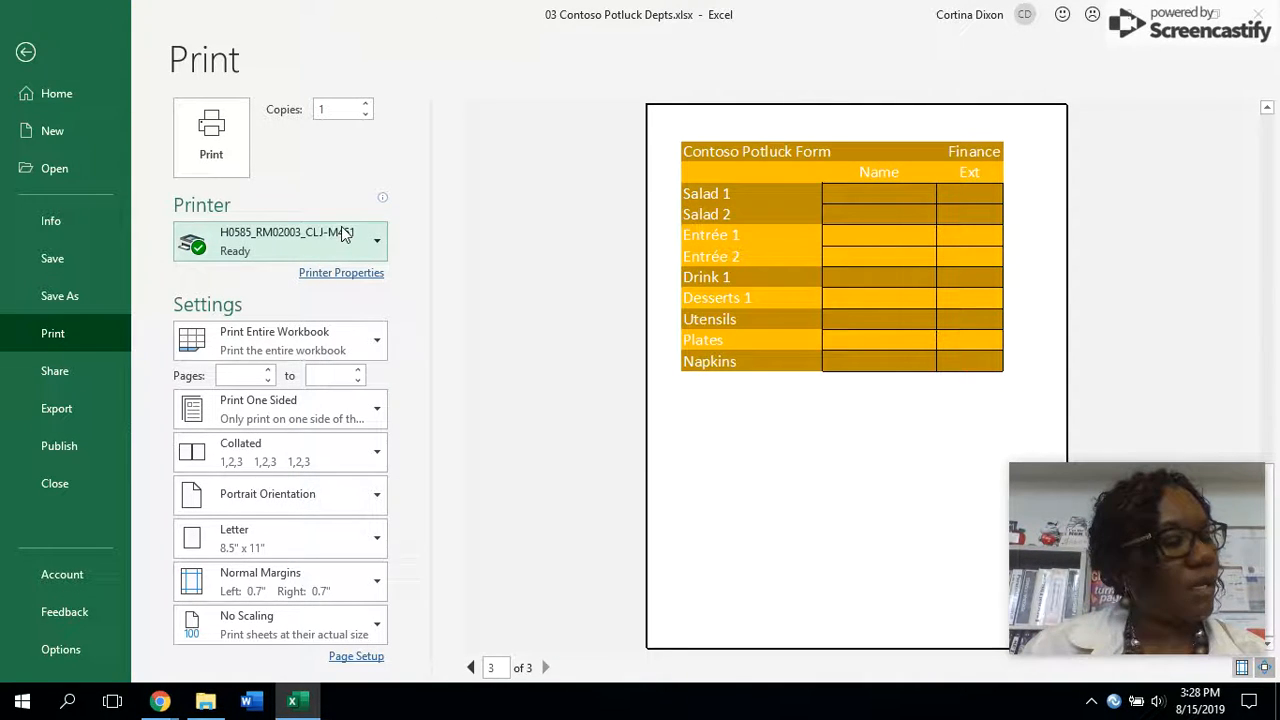
- Leave print preview and close the workbook
left_click(29, 58)
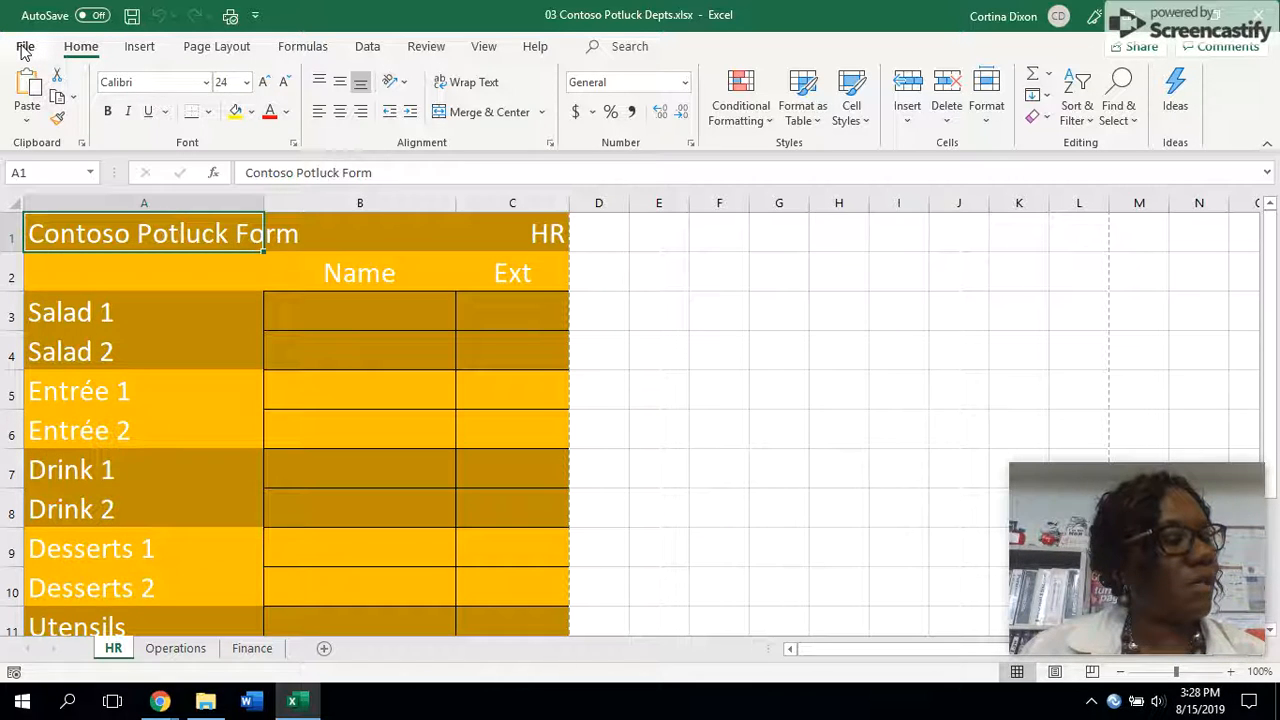
left_click(25, 50)
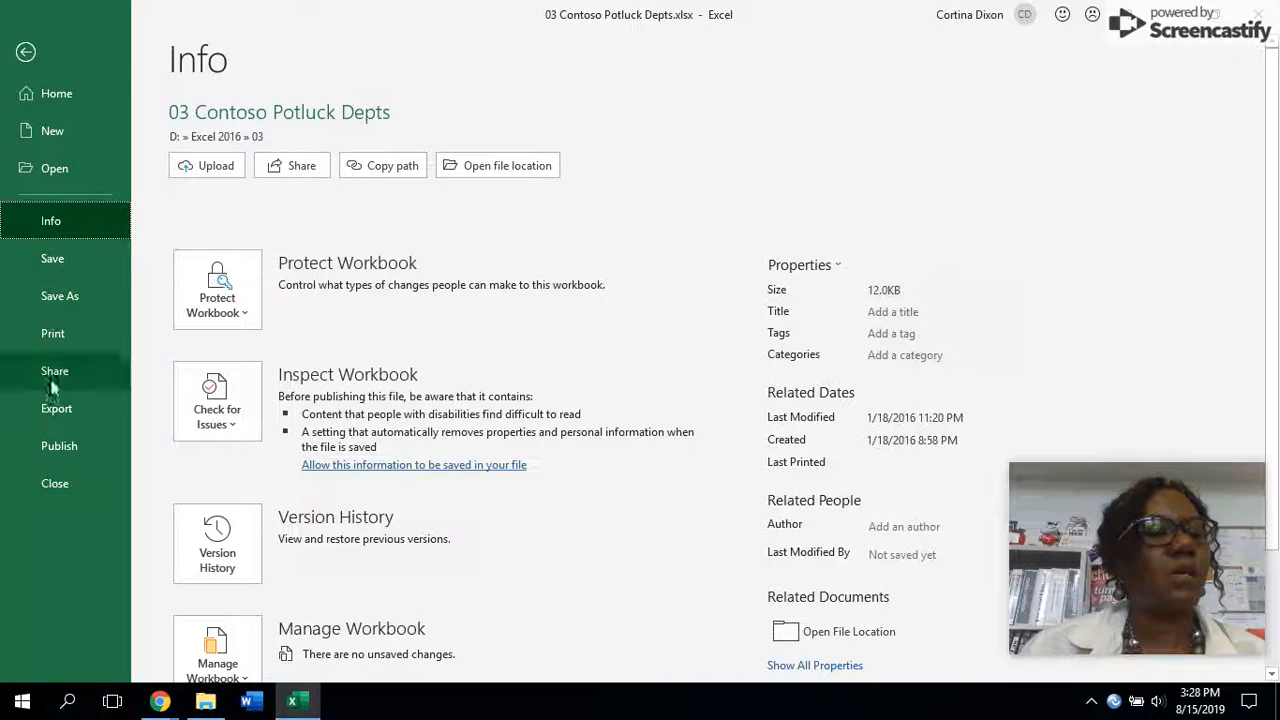
left_click(60, 484)
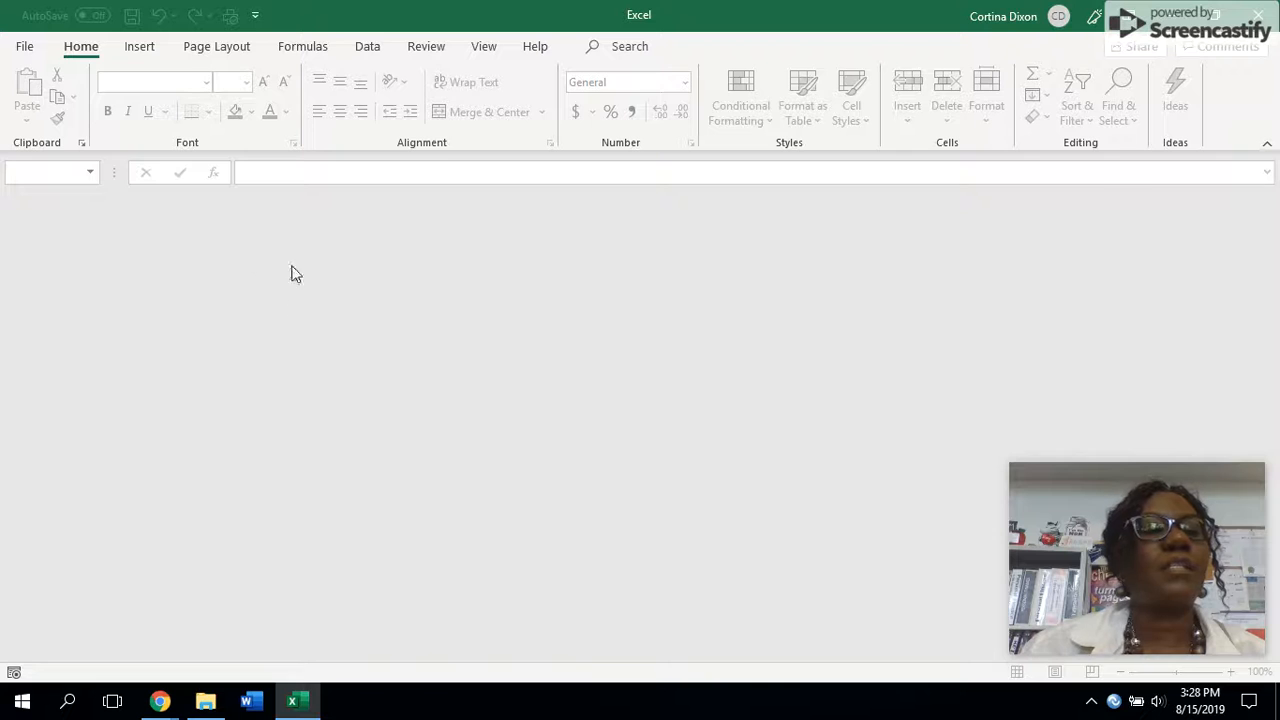
- Open 03 Contoso Potluck HR.xlsx from the Excel 2016\03 folder on the USB drive (D:)
left_click(24, 46)
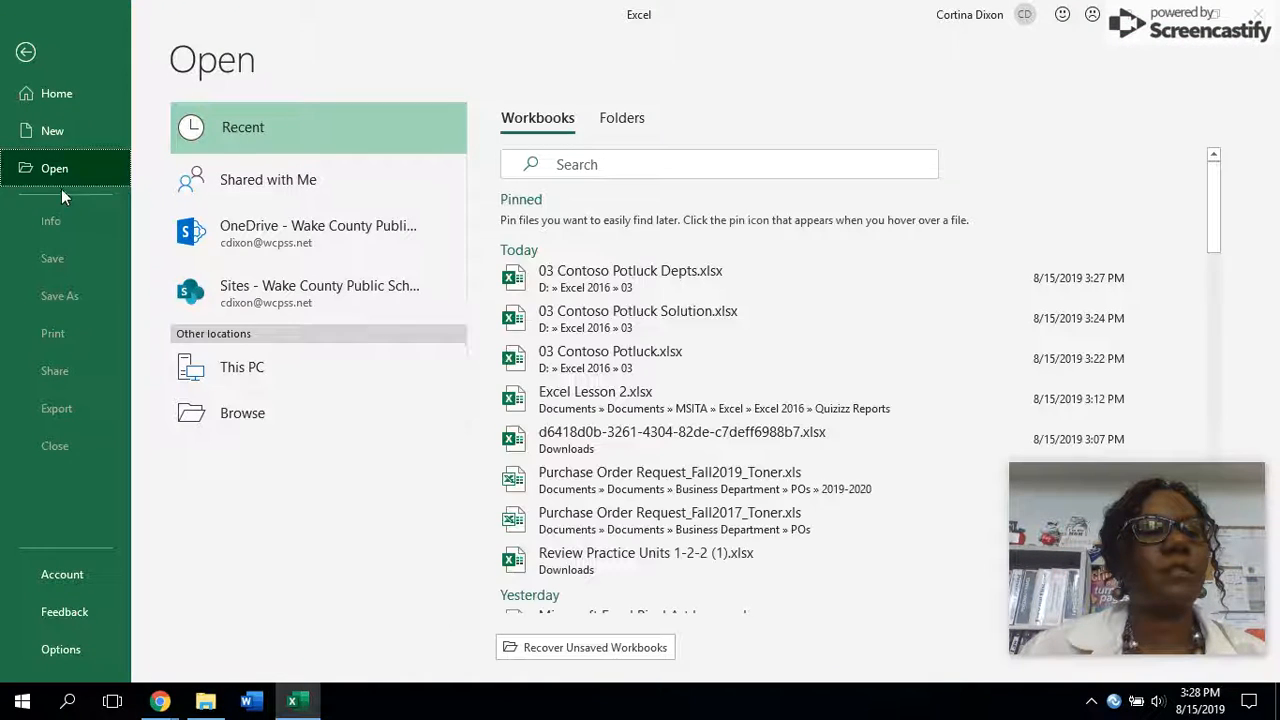
left_click(236, 372)
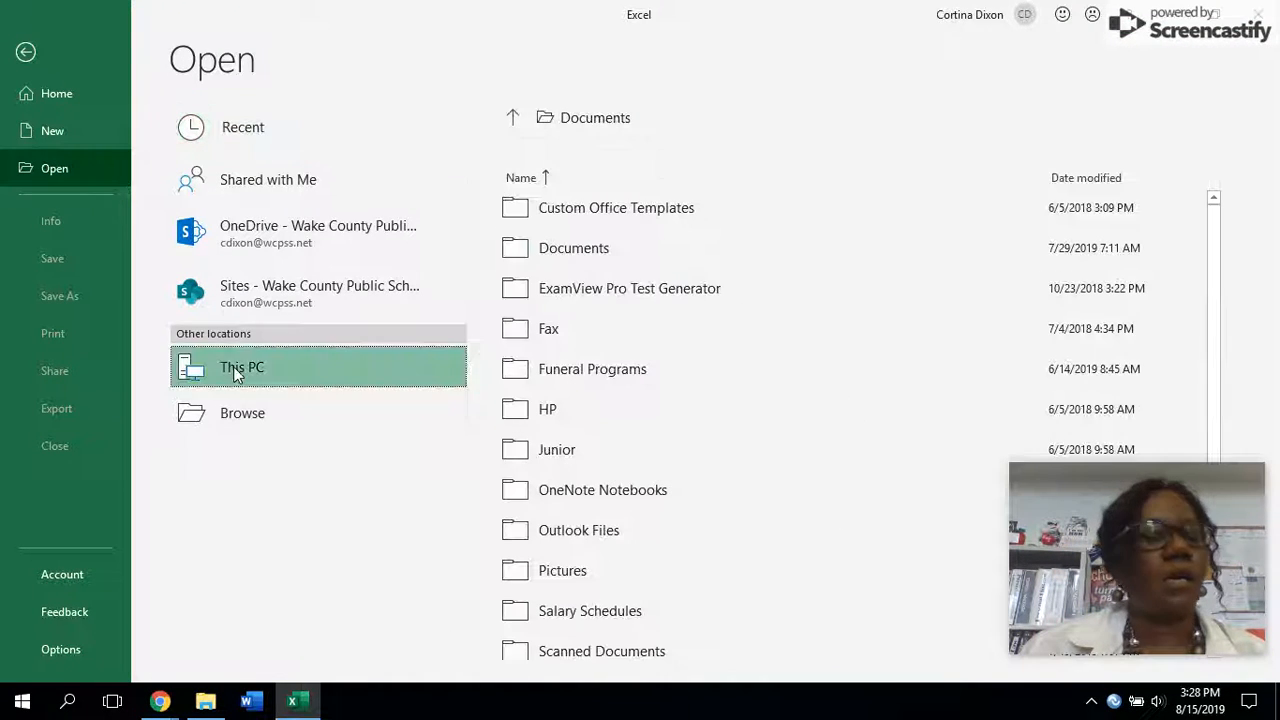
left_click(233, 367)
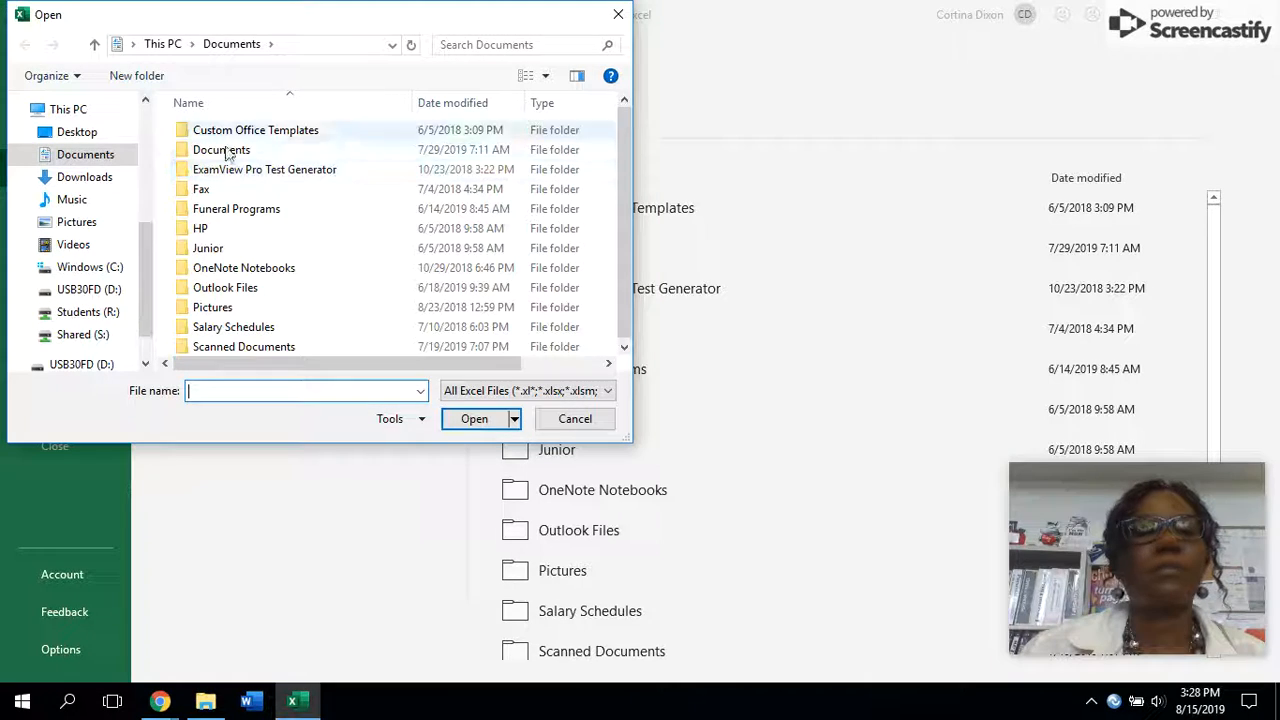
left_click(92, 289)
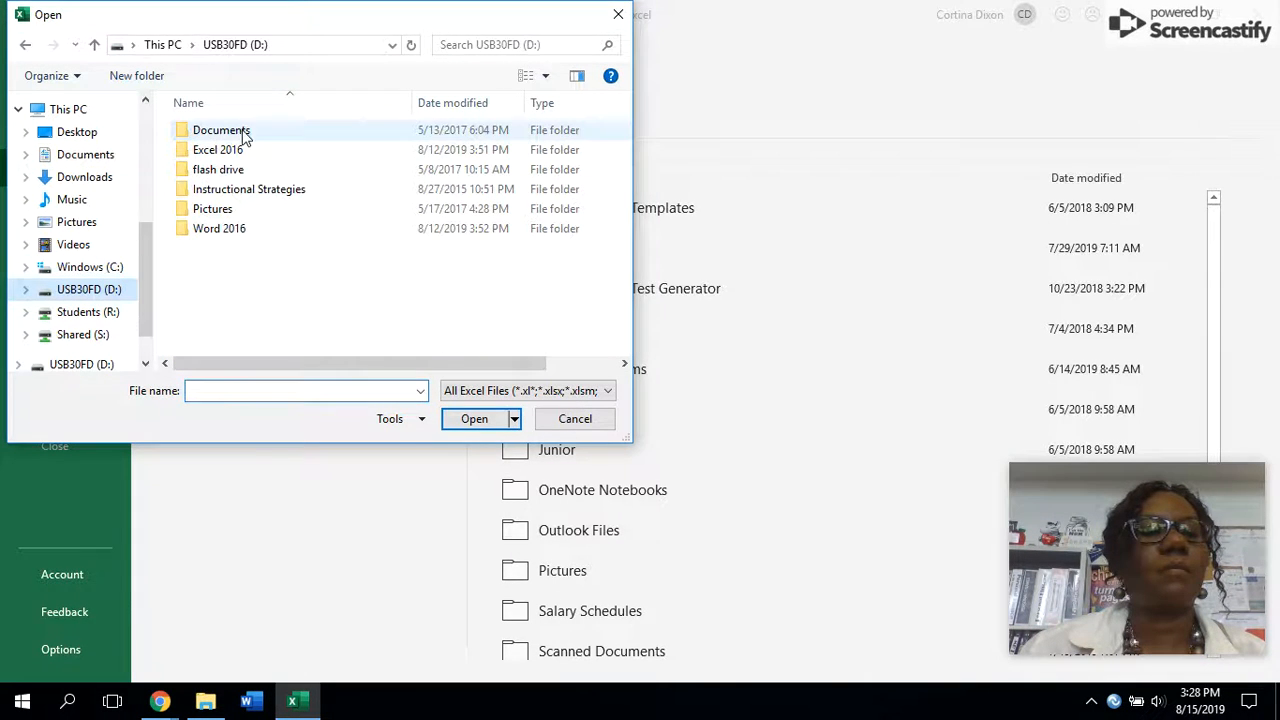
double_click(229, 150)
double_click(199, 175)
double_click(293, 149)
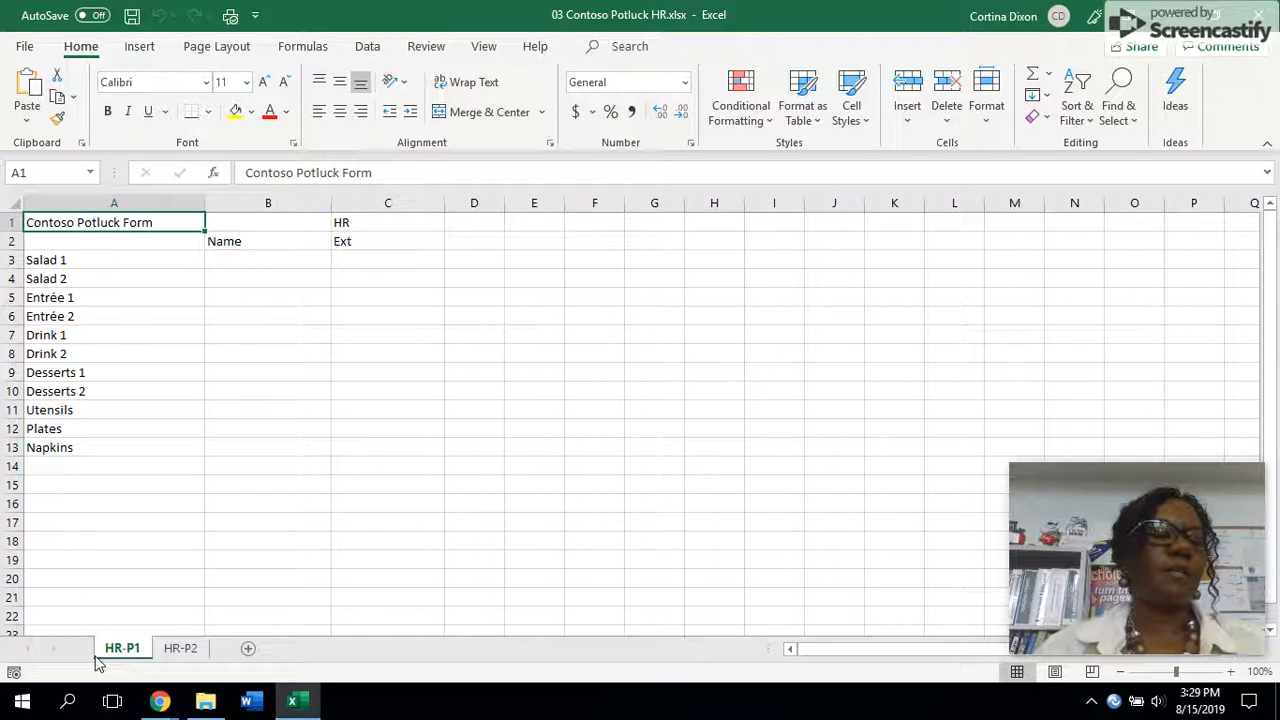
- Compare the HR-P2 and HR-P1 sheets, then set the HR-P1 printout to Wide margins
left_click(196, 650)
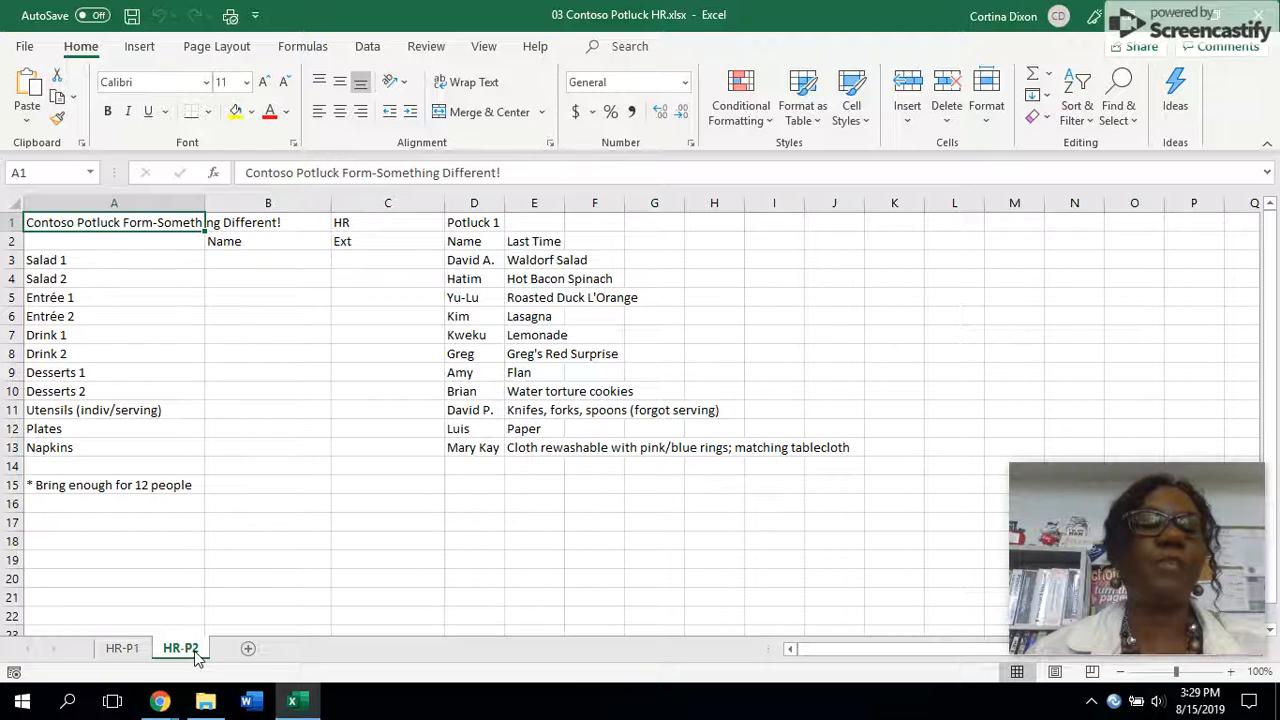
left_click(120, 652)
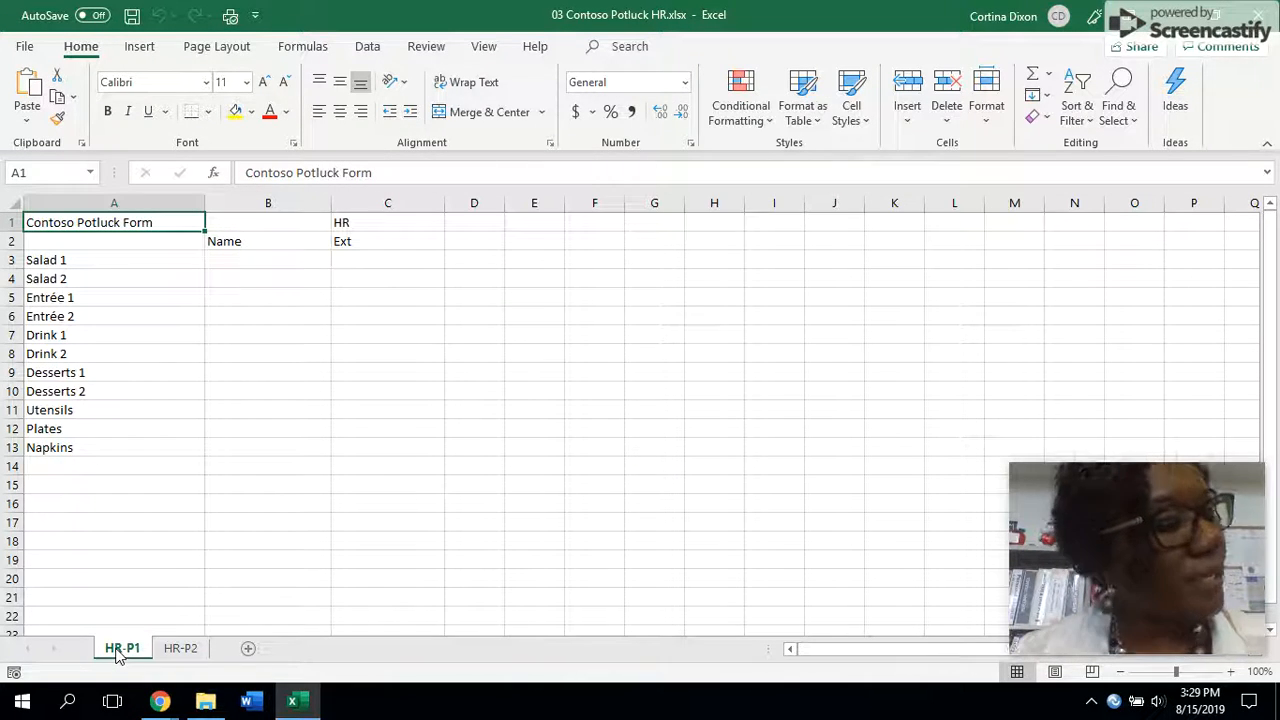
left_click(24, 47)
left_click(53, 333)
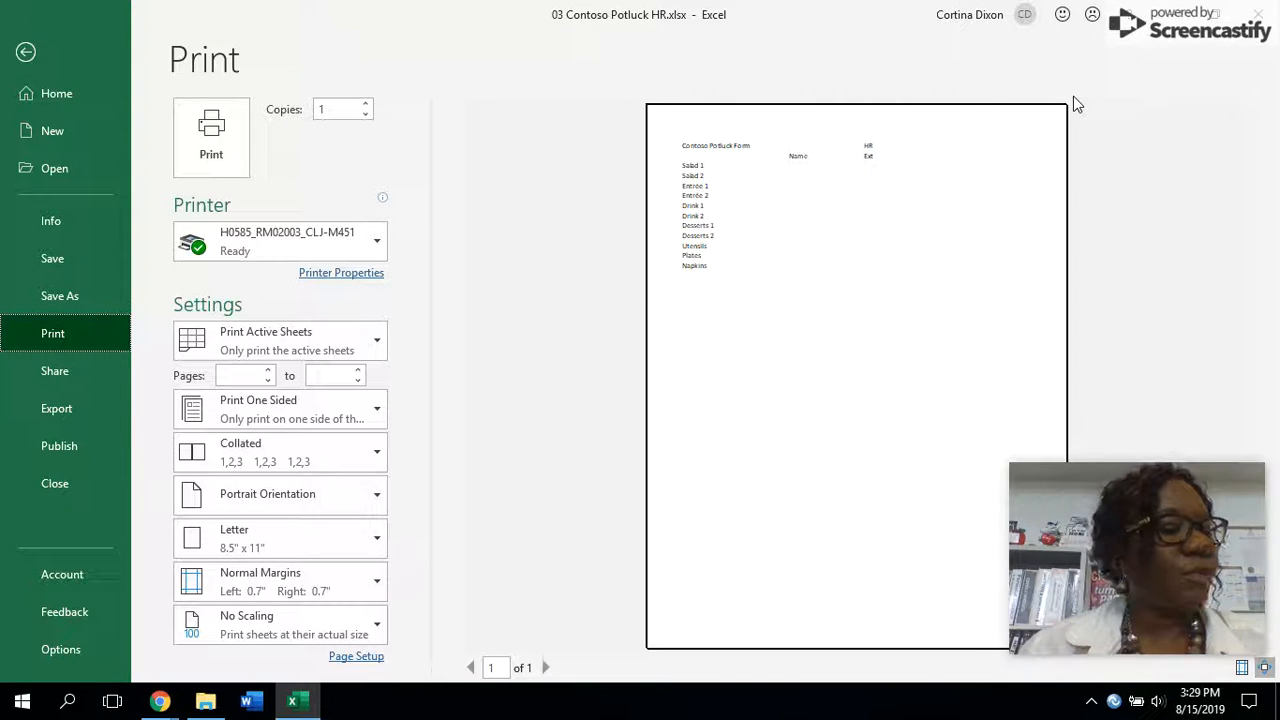
left_click(364, 591)
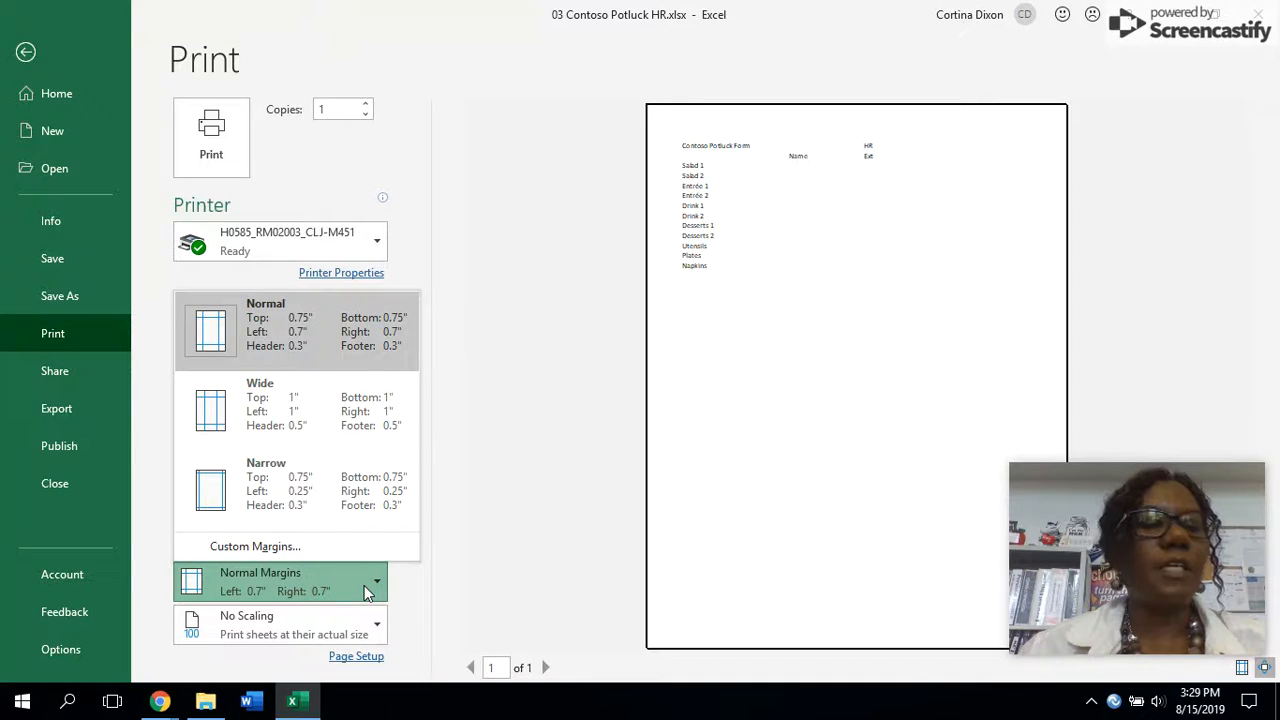
left_click(341, 417)
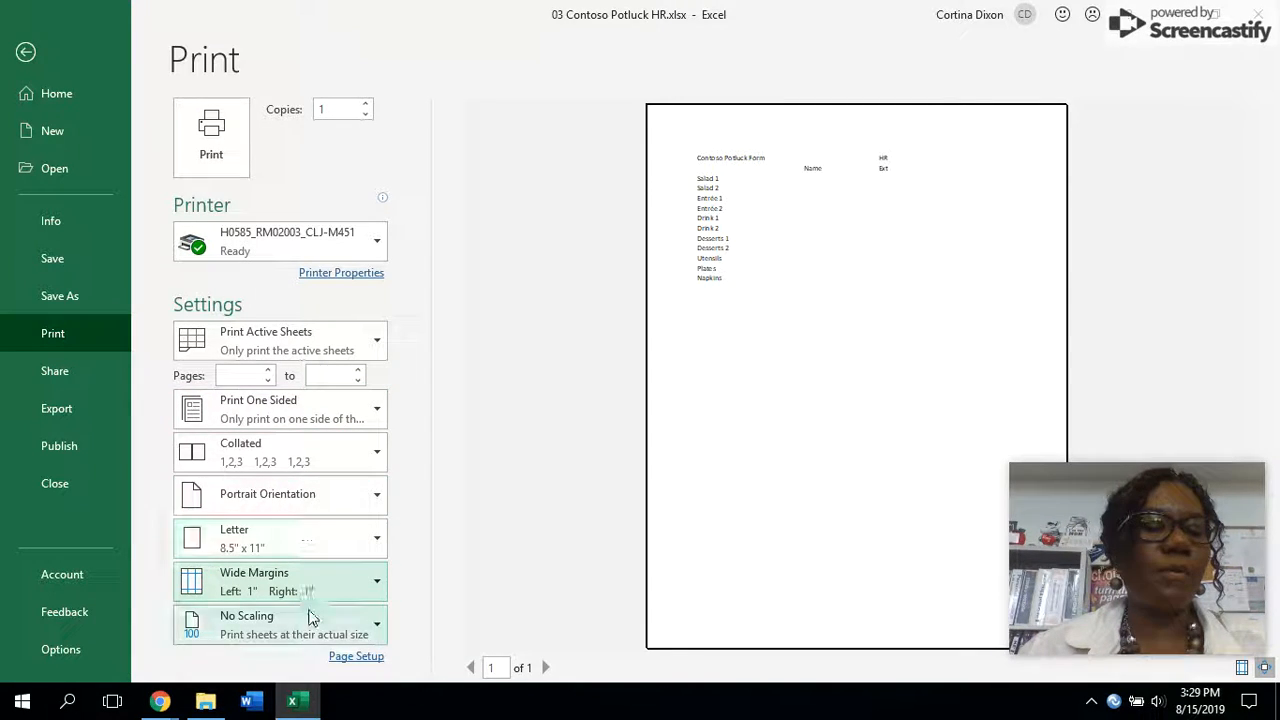
- Through custom scaling options, set the printout to 175% of normal size and turn on printing of gridlines
left_click(378, 628)
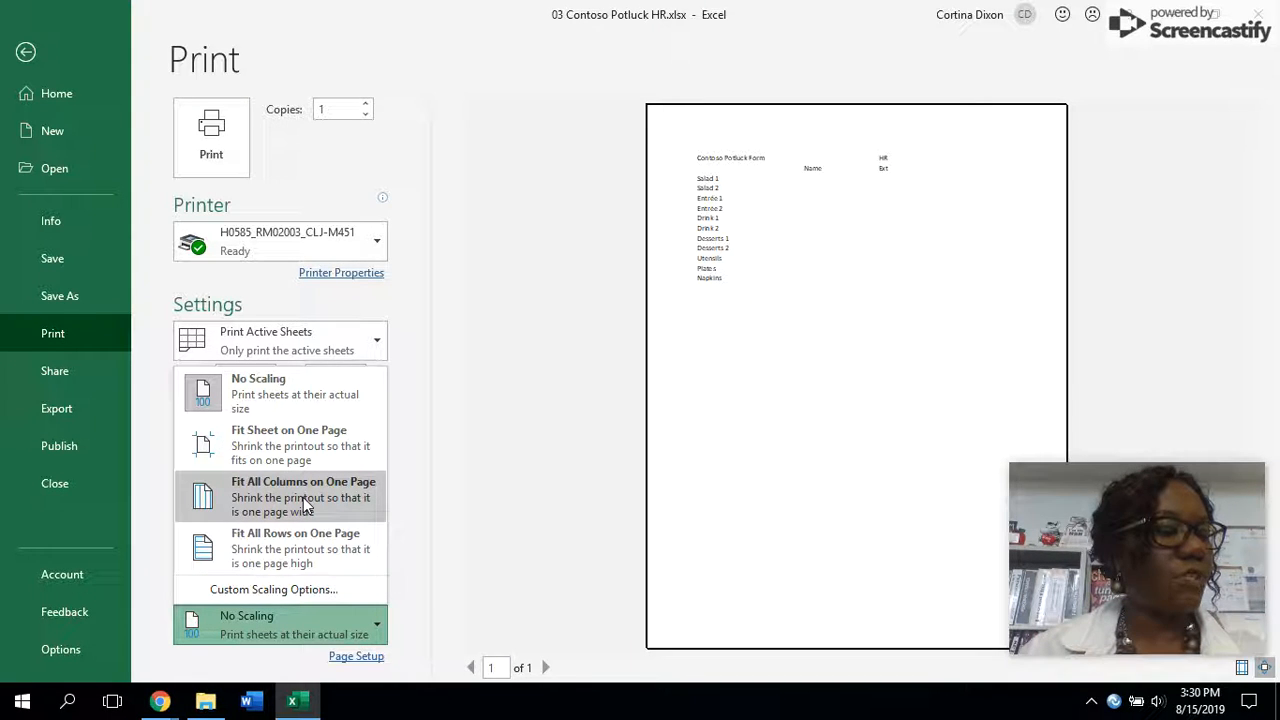
left_click(281, 590)
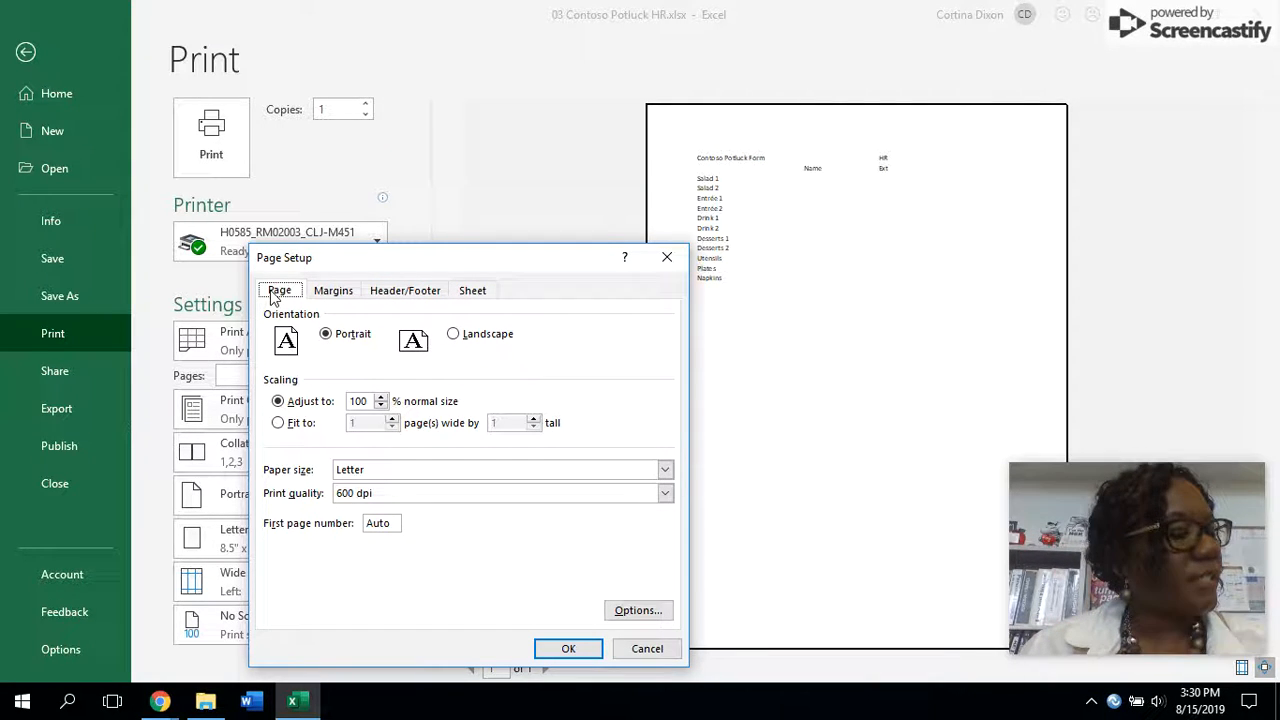
left_click(370, 401)
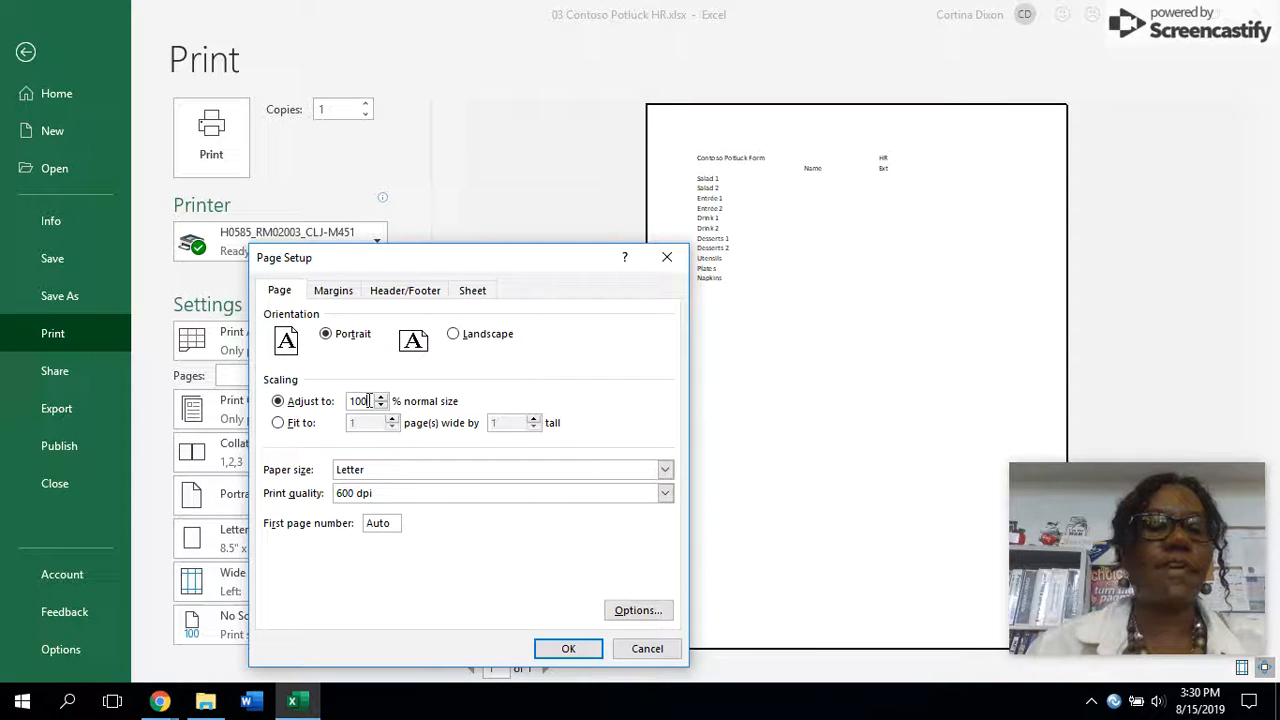
key("BackSpace")
key("BackSpace")
type("75")
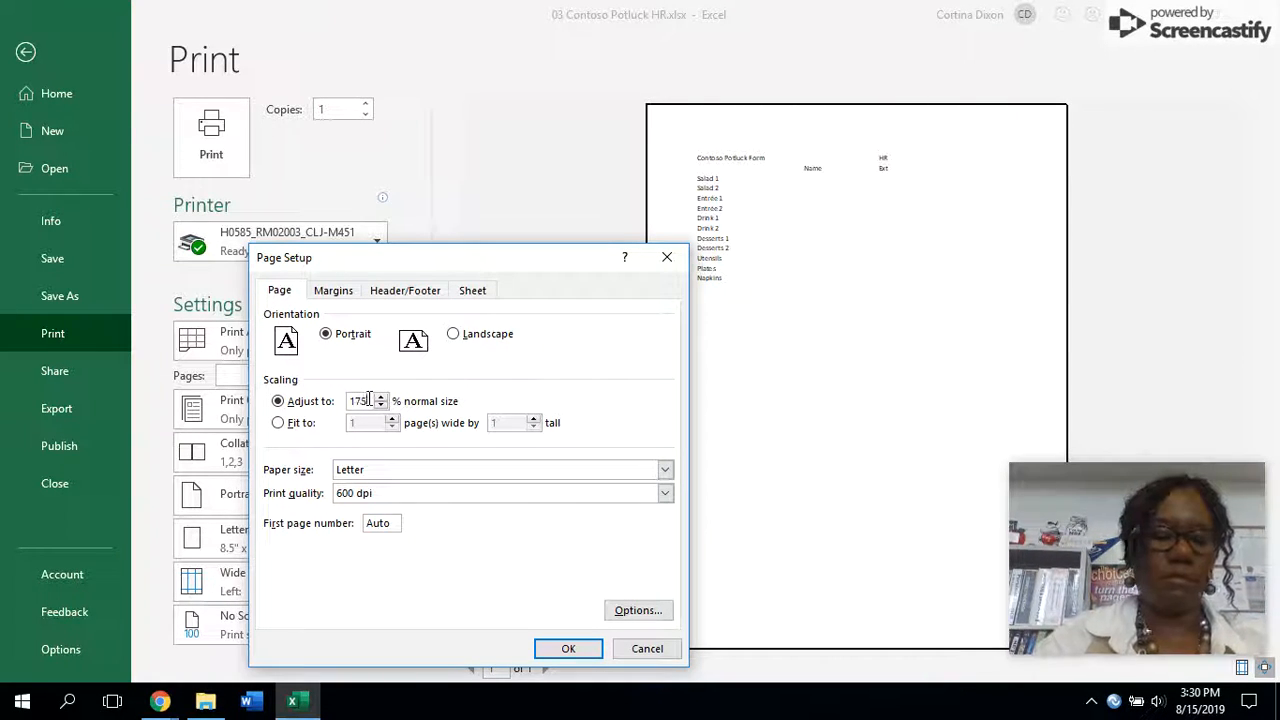
key("Tab")
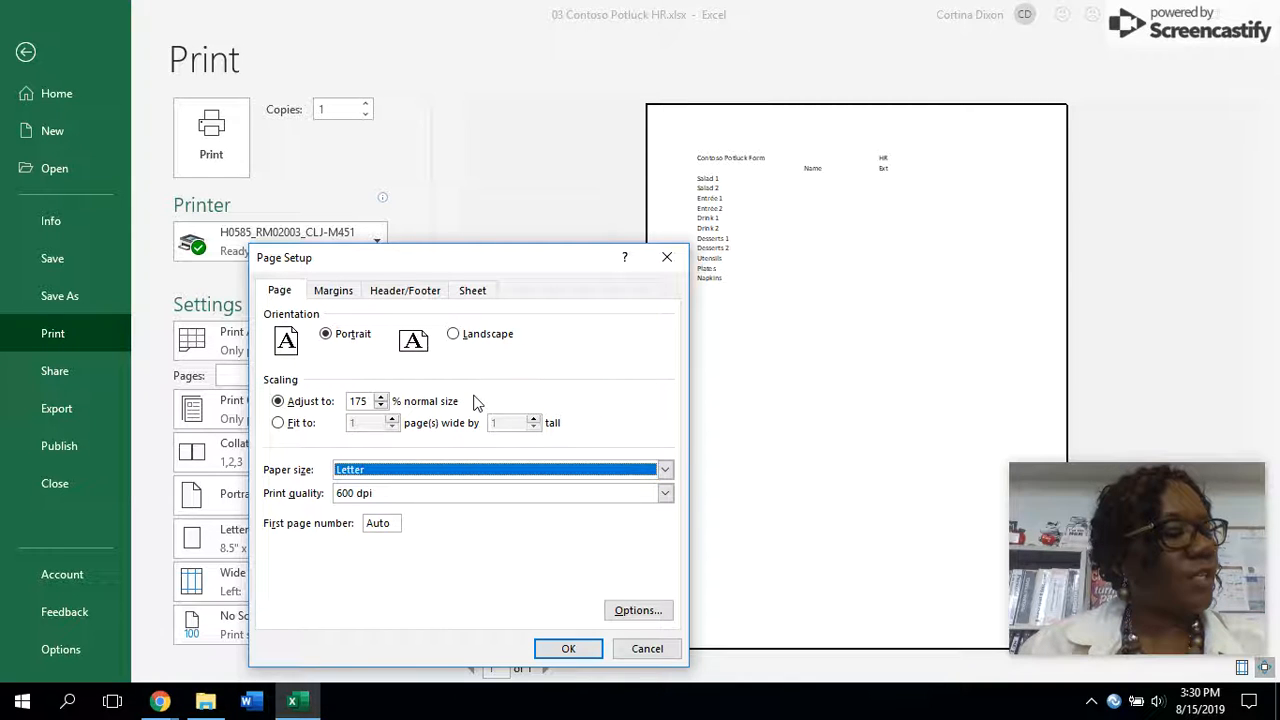
left_click(477, 292)
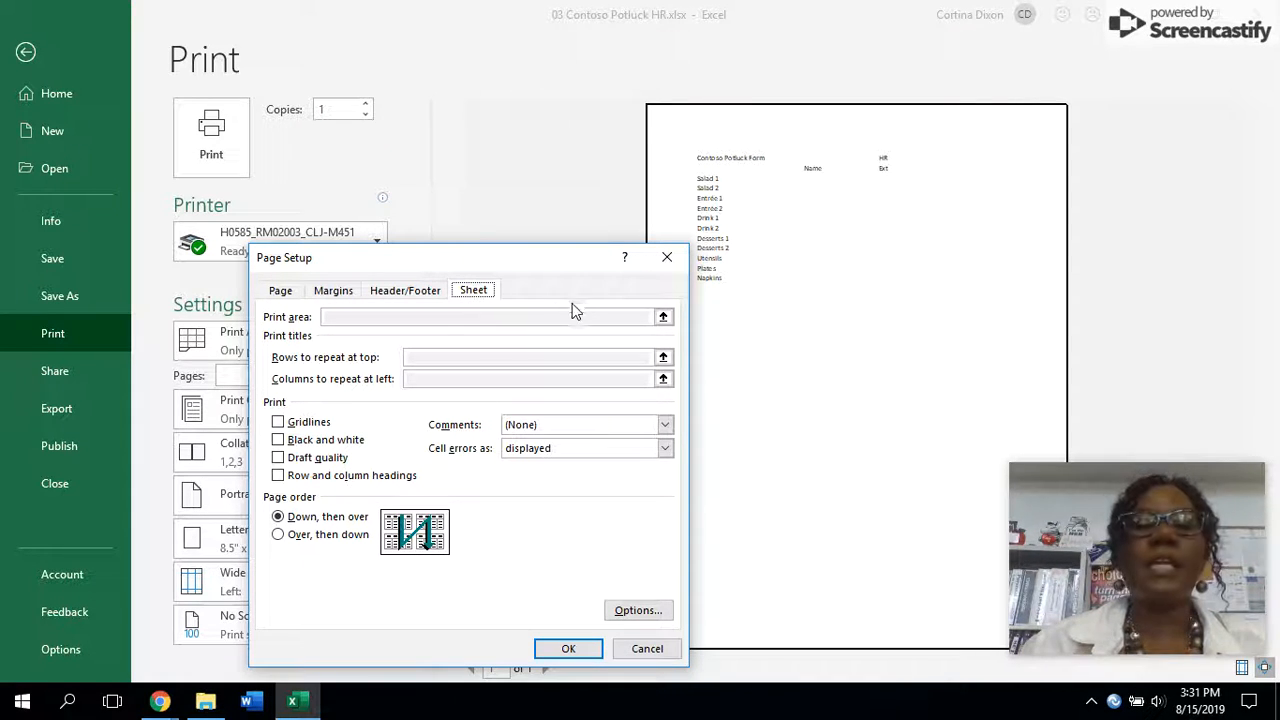
left_click(279, 421)
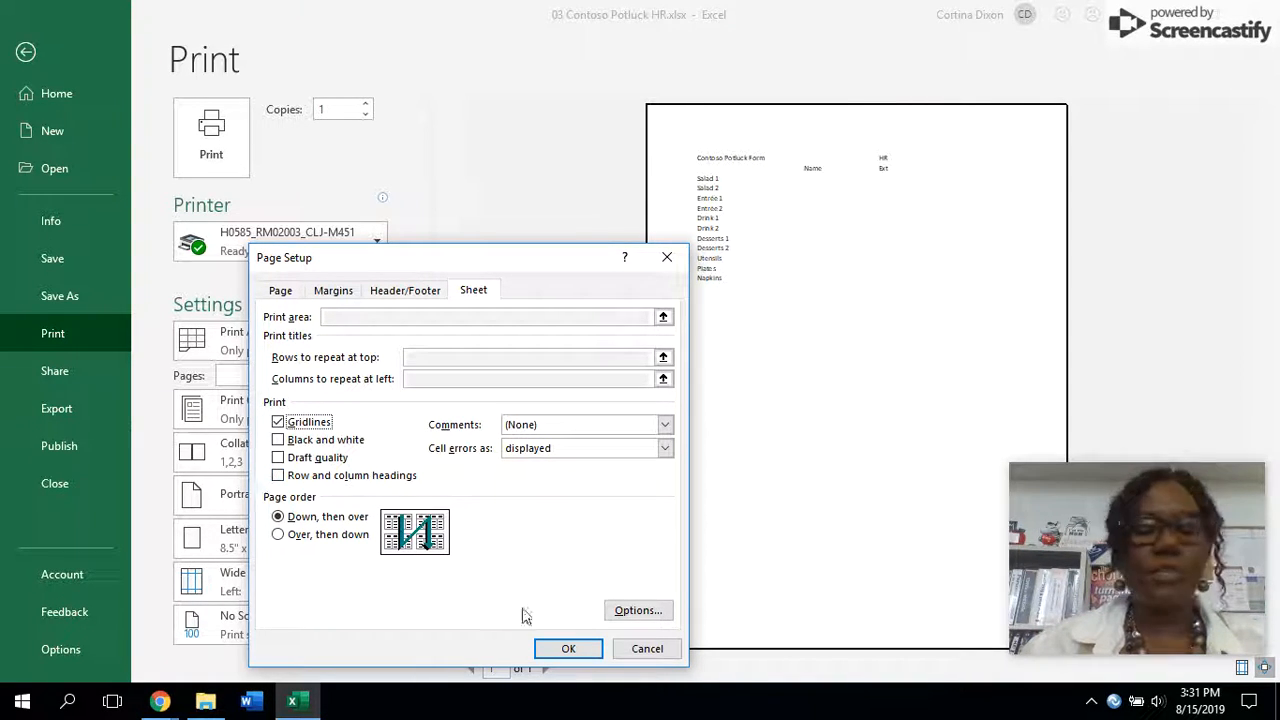
left_click(560, 645)
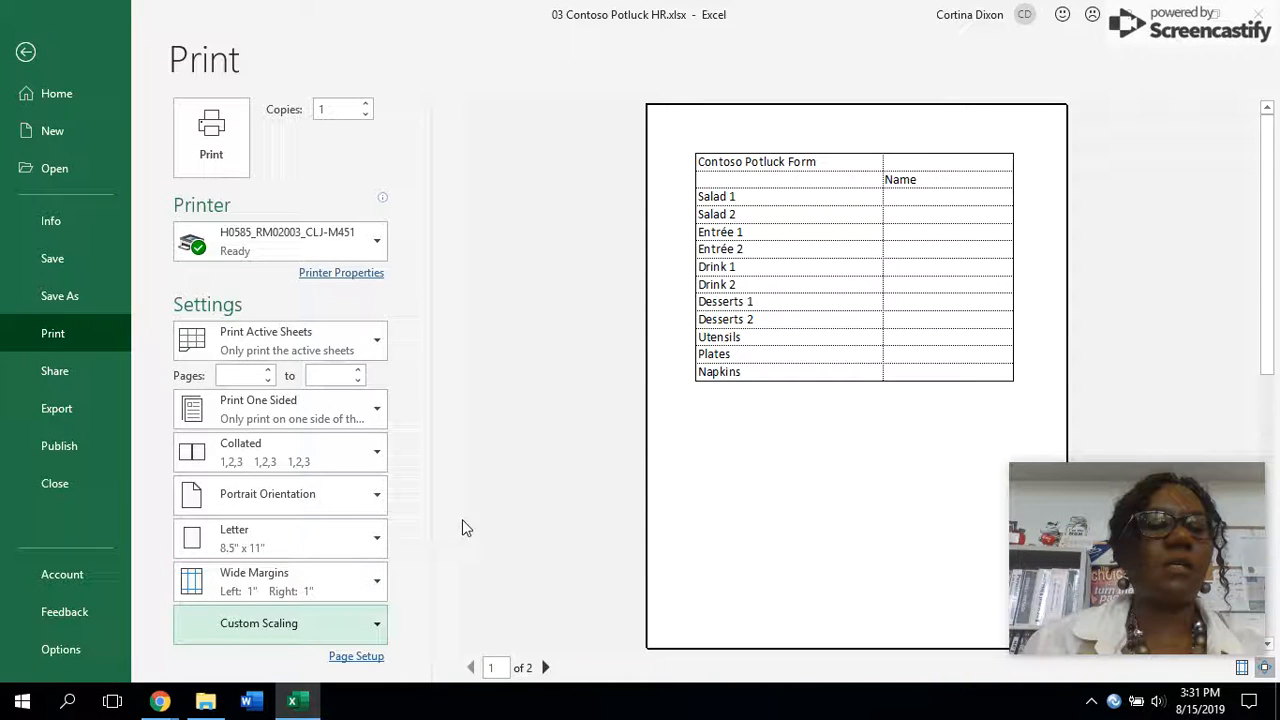
left_click(328, 343)
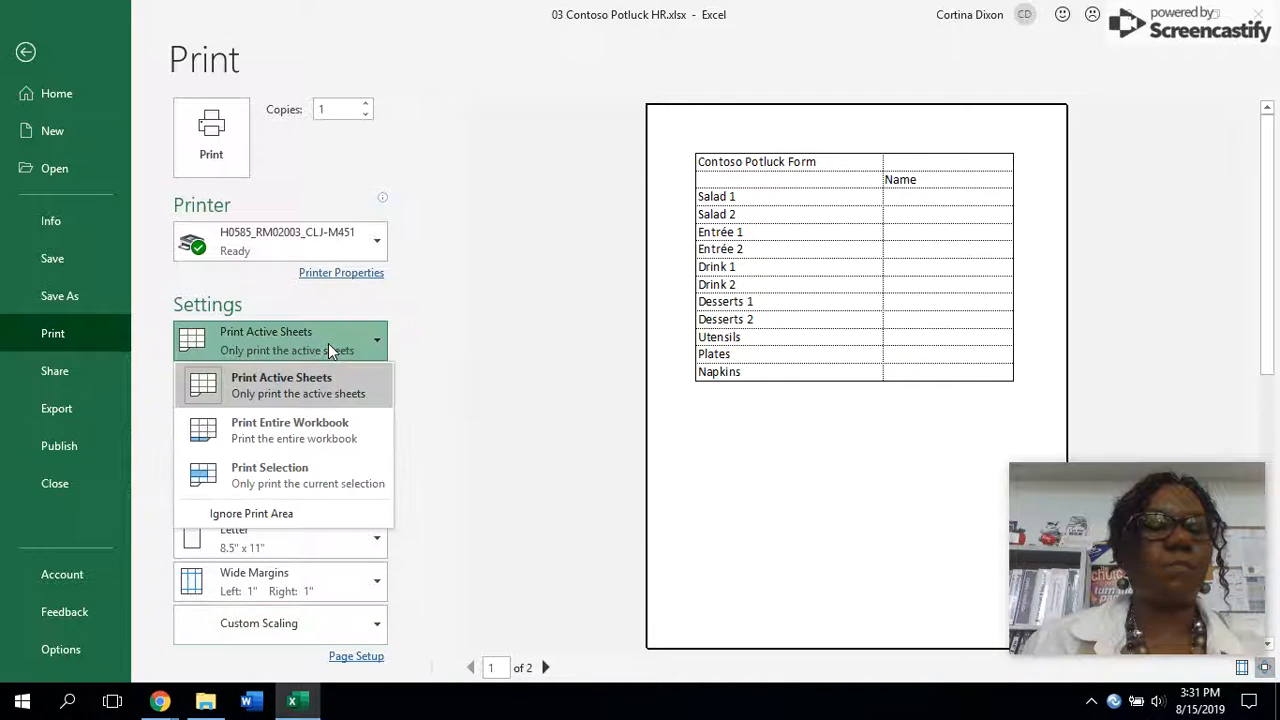
left_click(326, 342)
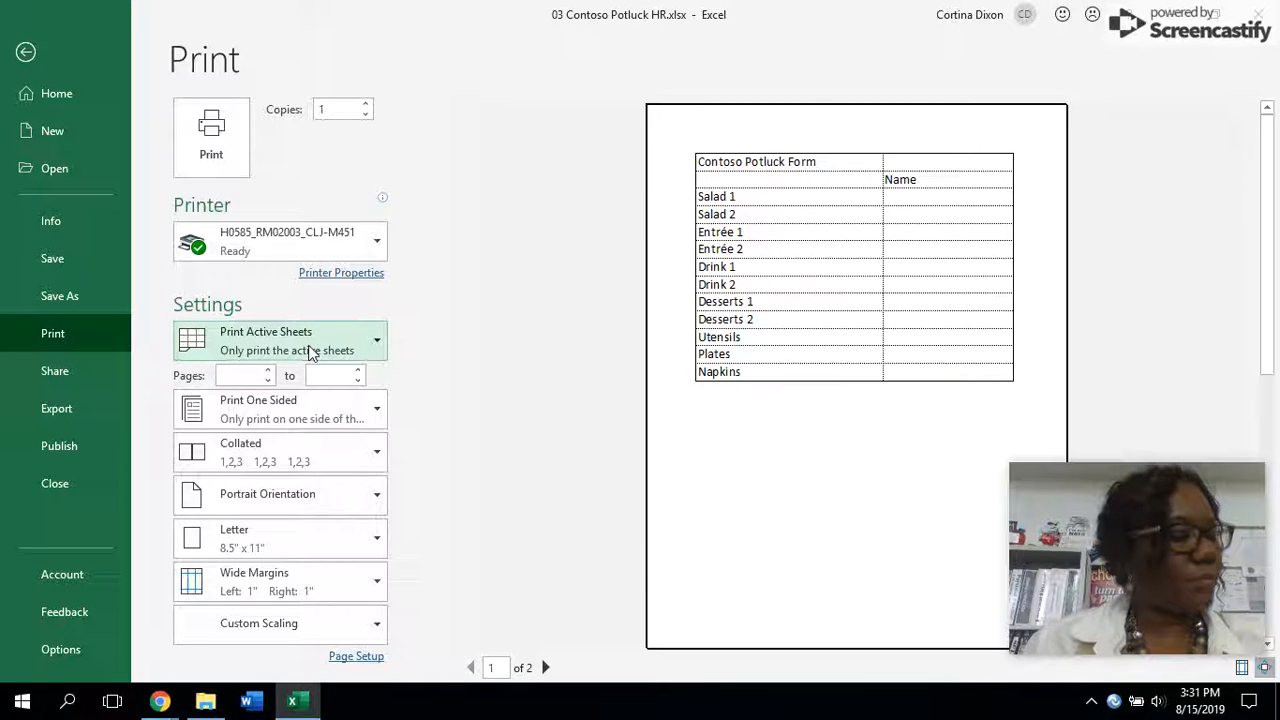